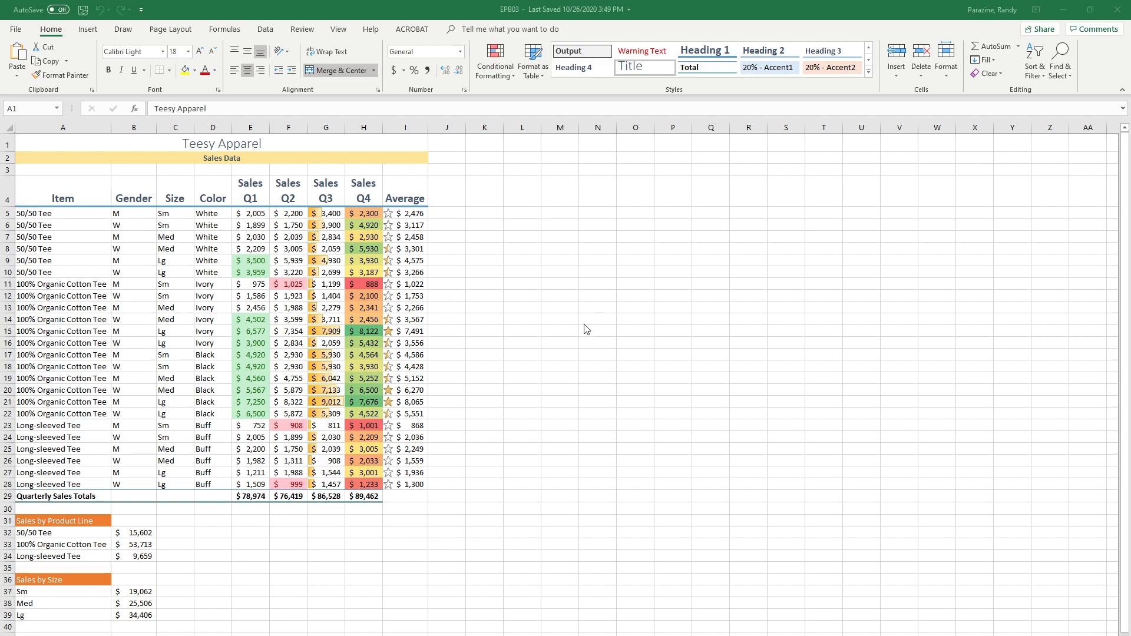
Save a copy of the workbook as EPB03_RP in the Excel Chapter 3 Data folder
{"action": "left_click", "coordinate": [16, 29]}
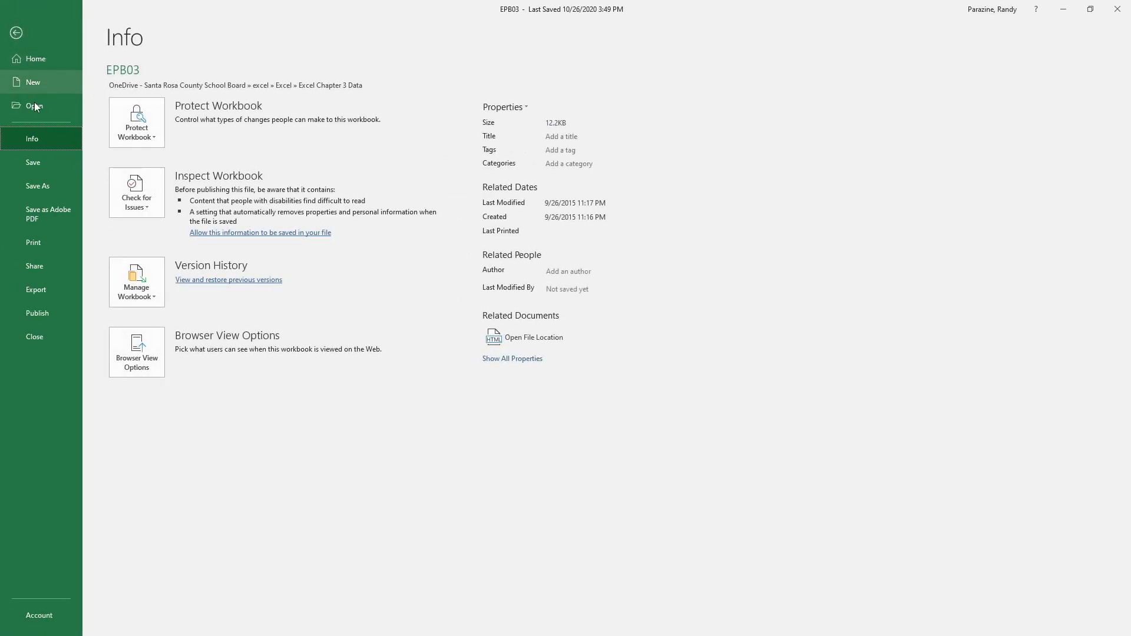
{"action": "left_click", "coordinate": [39, 187]}
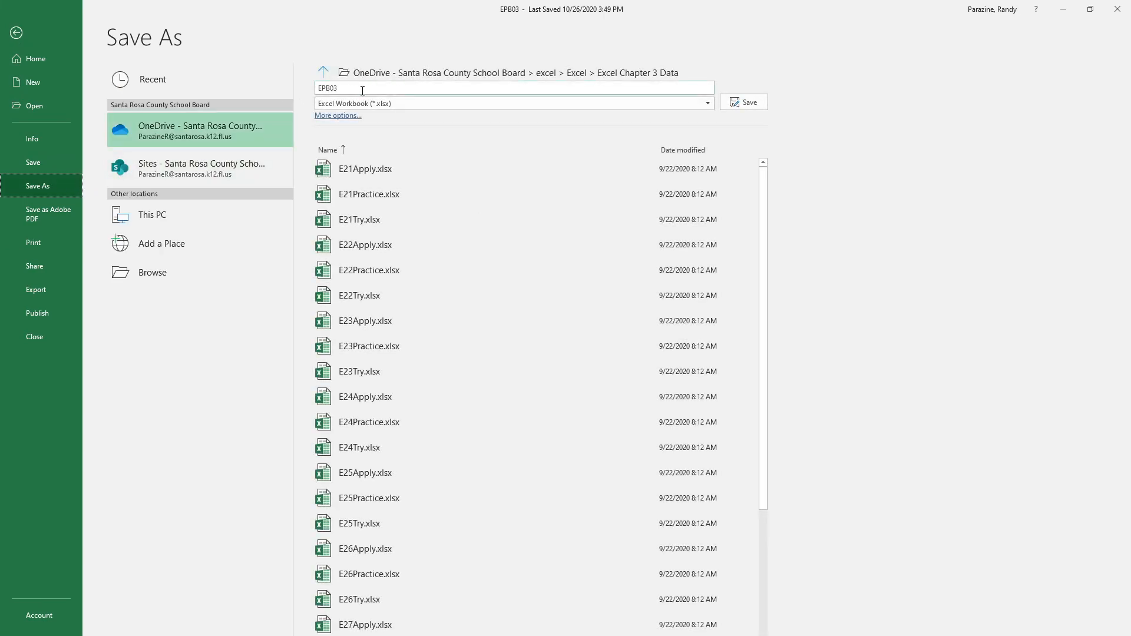
{"action": "left_click", "coordinate": [346, 86]}
{"action": "type", "text": "_Ra"}
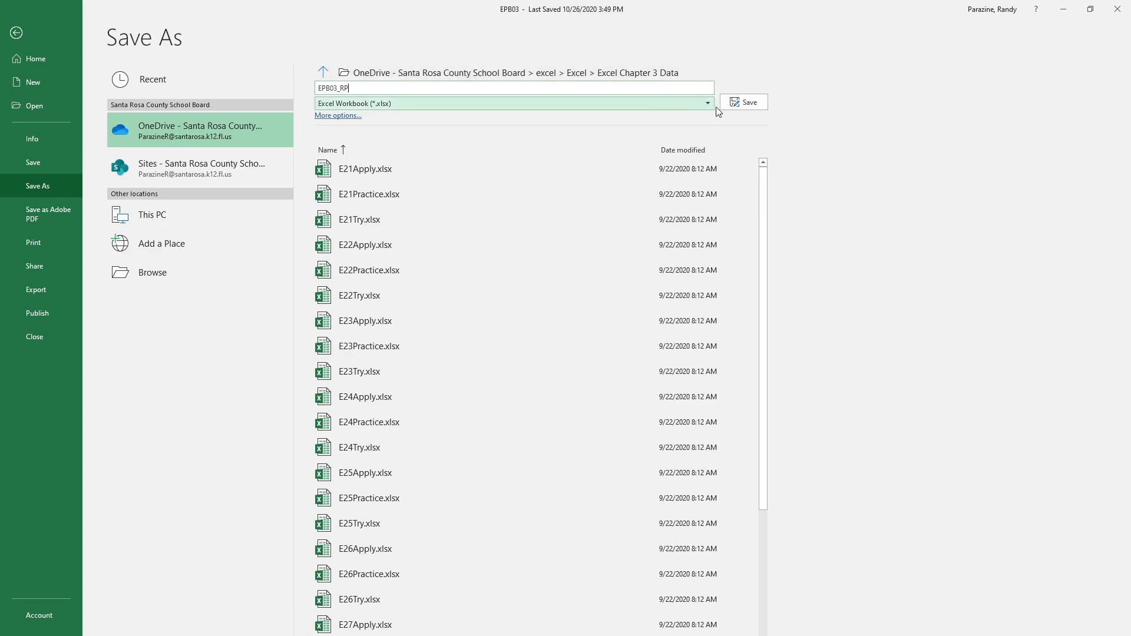
{"action": "left_click", "coordinate": [747, 104]}
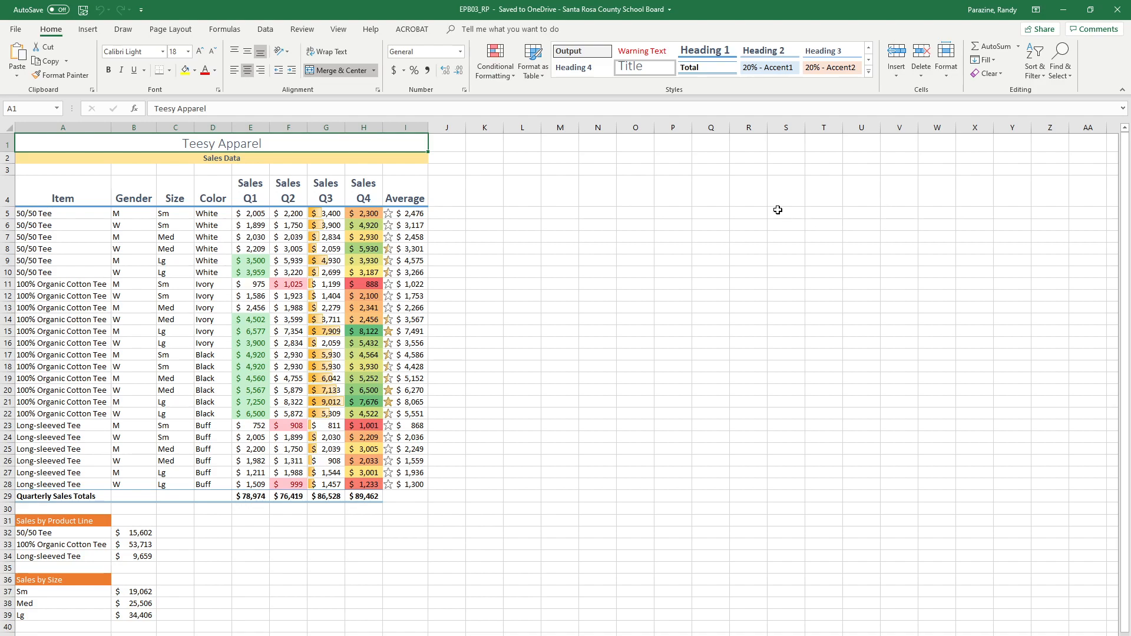
Insert a 2-D clustered column chart from the quarter headings in E4:H4 and the quarterly totals in E29:H29
{"action": "left_click", "coordinate": [251, 195]}
{"action": "left_click_drag", "start_coordinate": [251, 195], "coordinate": [362, 193]}
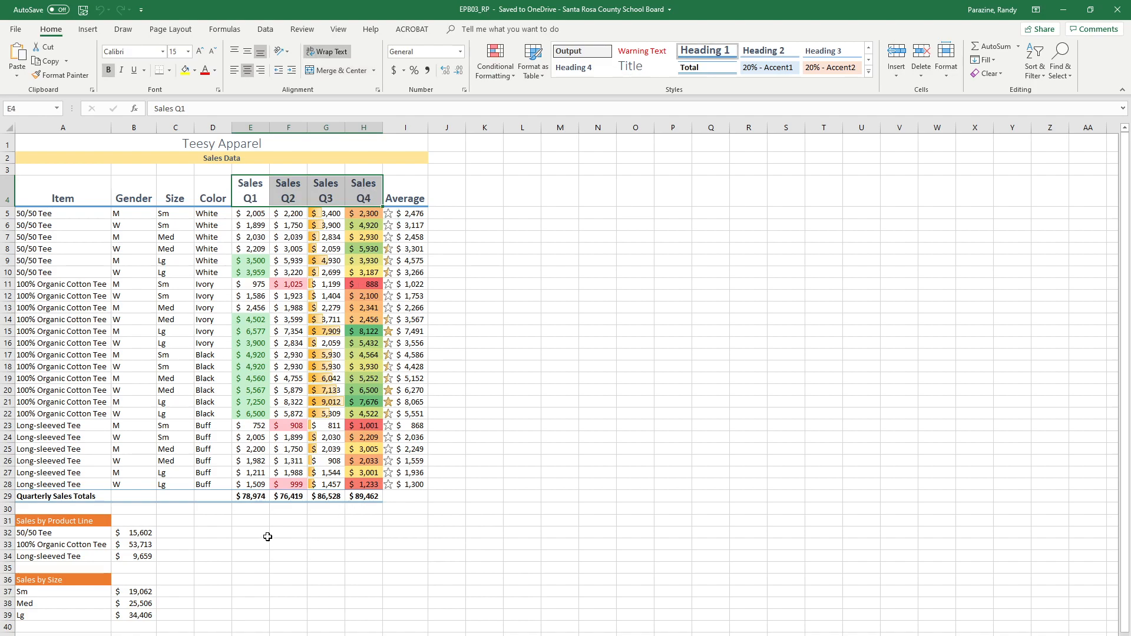
{"action": "left_click", "coordinate": [252, 498]}
{"action": "left_click_drag", "start_coordinate": [252, 498], "coordinate": [354, 498]}
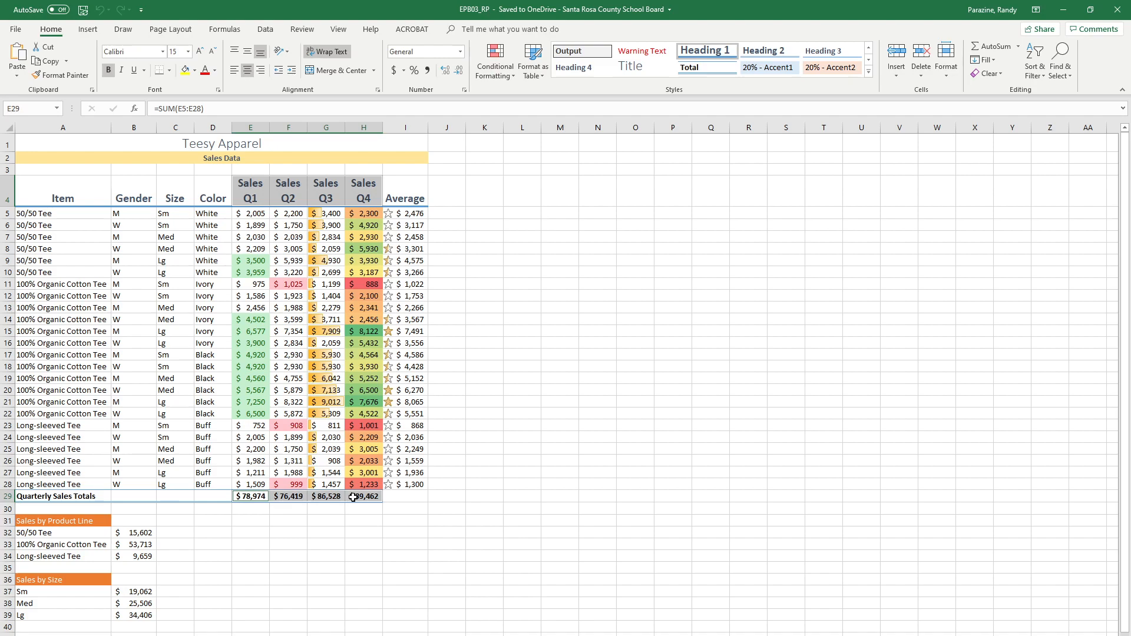
{"action": "left_click", "coordinate": [91, 32]}
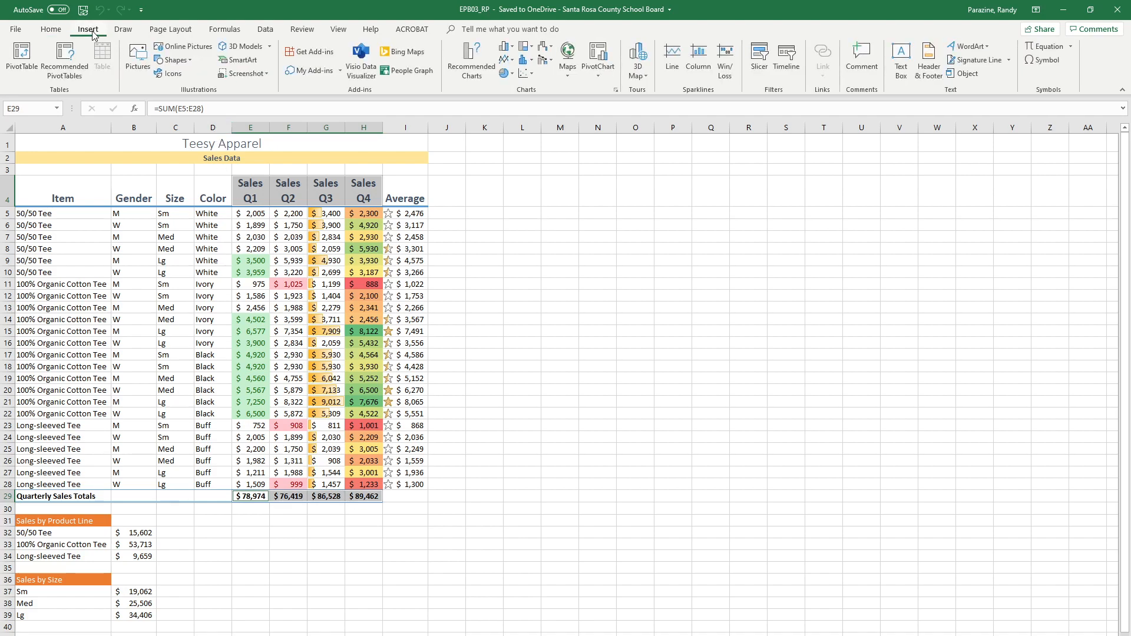
{"action": "left_click", "coordinate": [513, 50]}
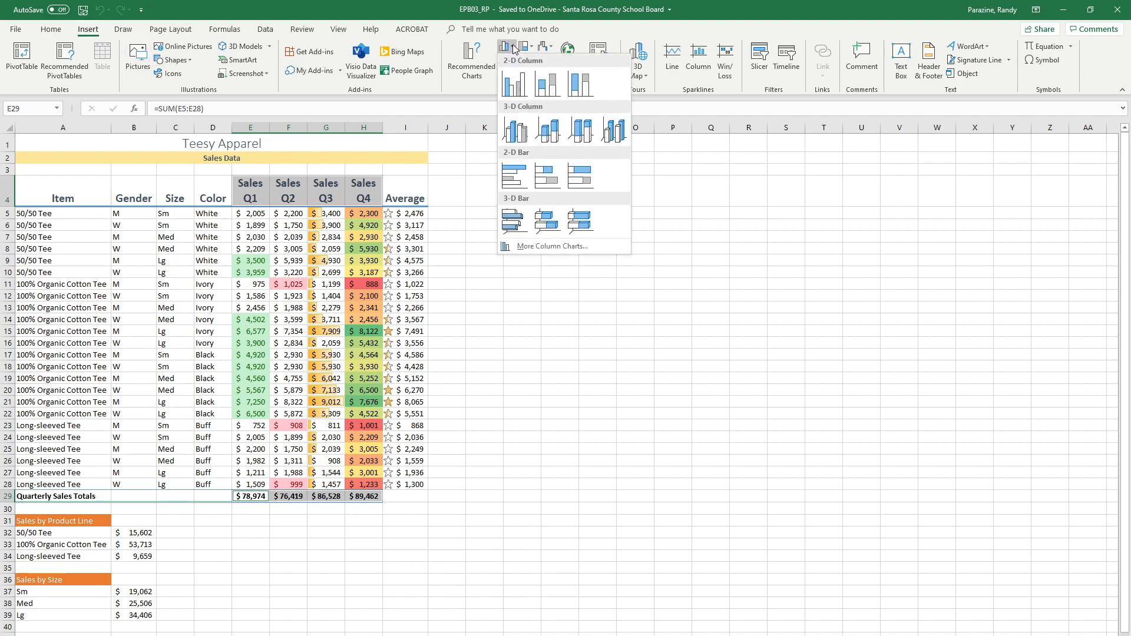
{"action": "left_click", "coordinate": [514, 85]}
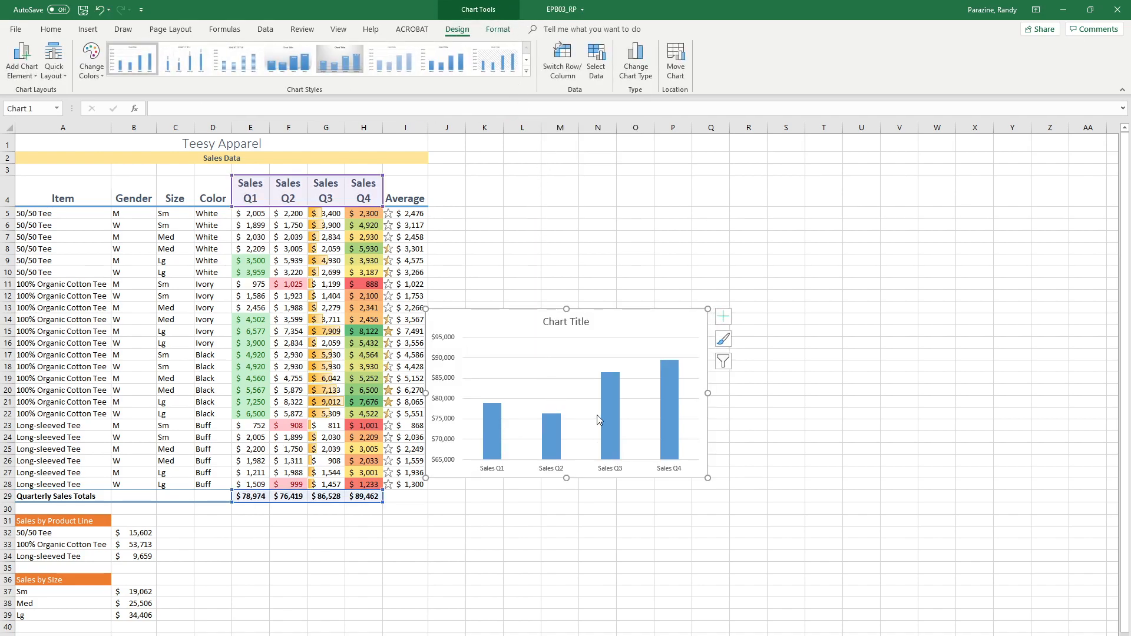
Move the column chart to a new chart sheet named Q Sales
{"action": "left_click", "coordinate": [677, 57]}
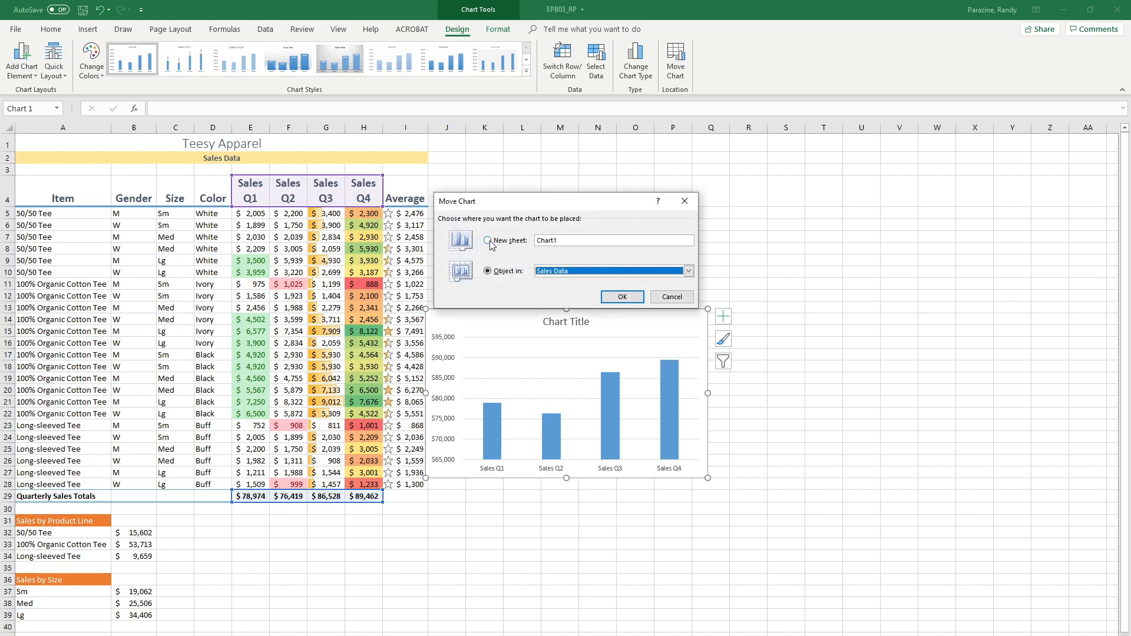
{"action": "left_click", "coordinate": [498, 243]}
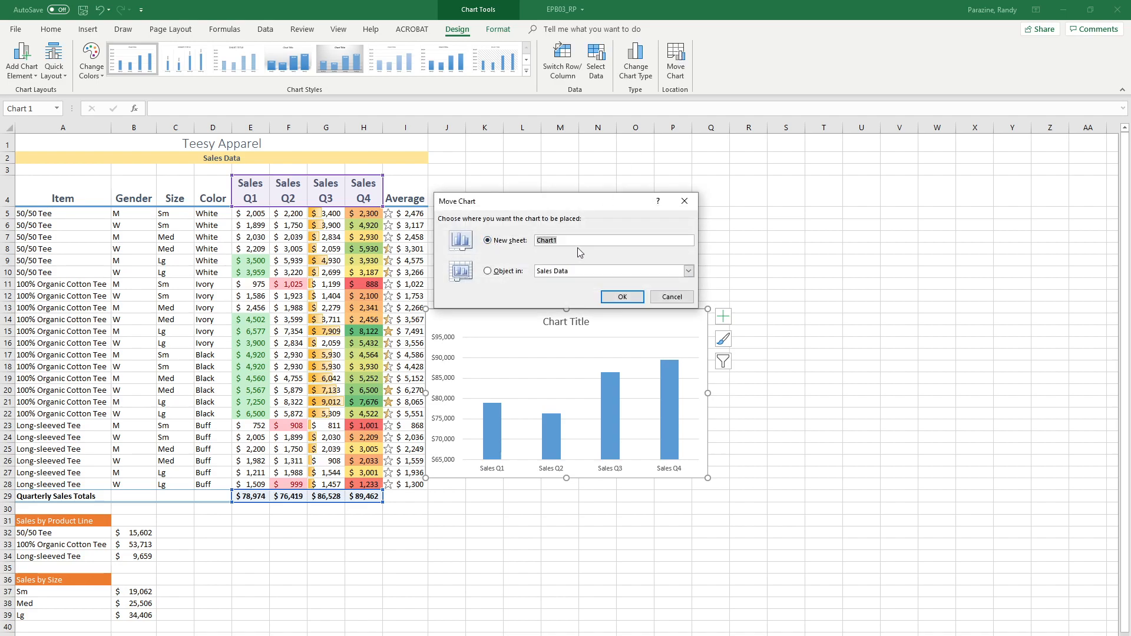
{"action": "type", "text": "Q Sales"}
{"action": "left_click", "coordinate": [609, 299]}
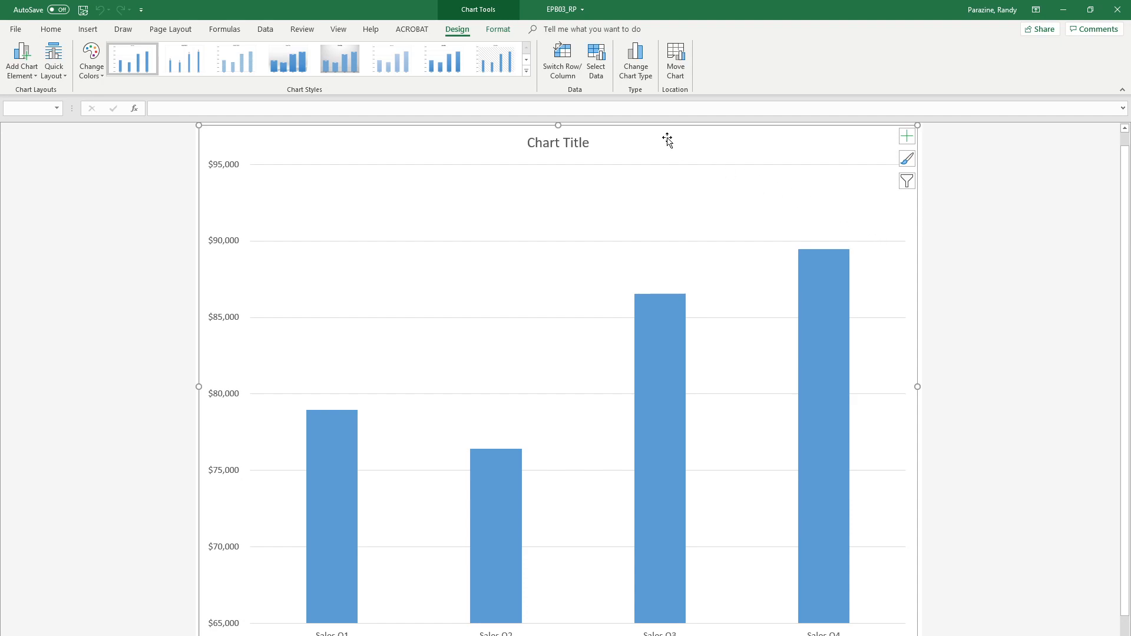
Review the column chart's data source and the range used for its horizontal axis labels
{"action": "left_click", "coordinate": [597, 66]}
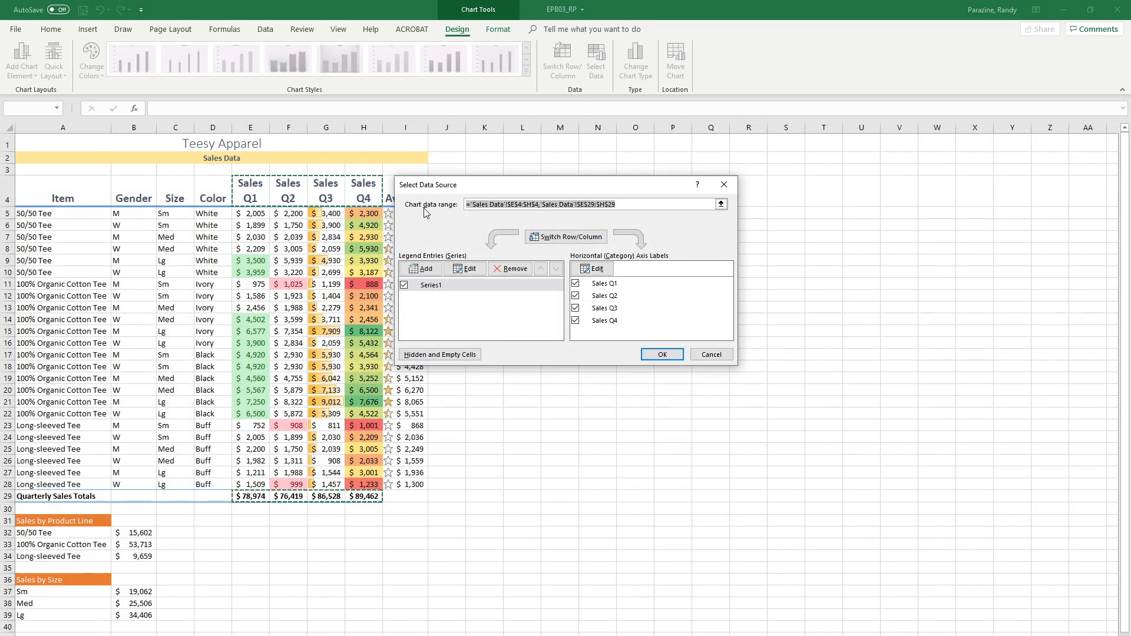
{"action": "left_click", "coordinate": [608, 270]}
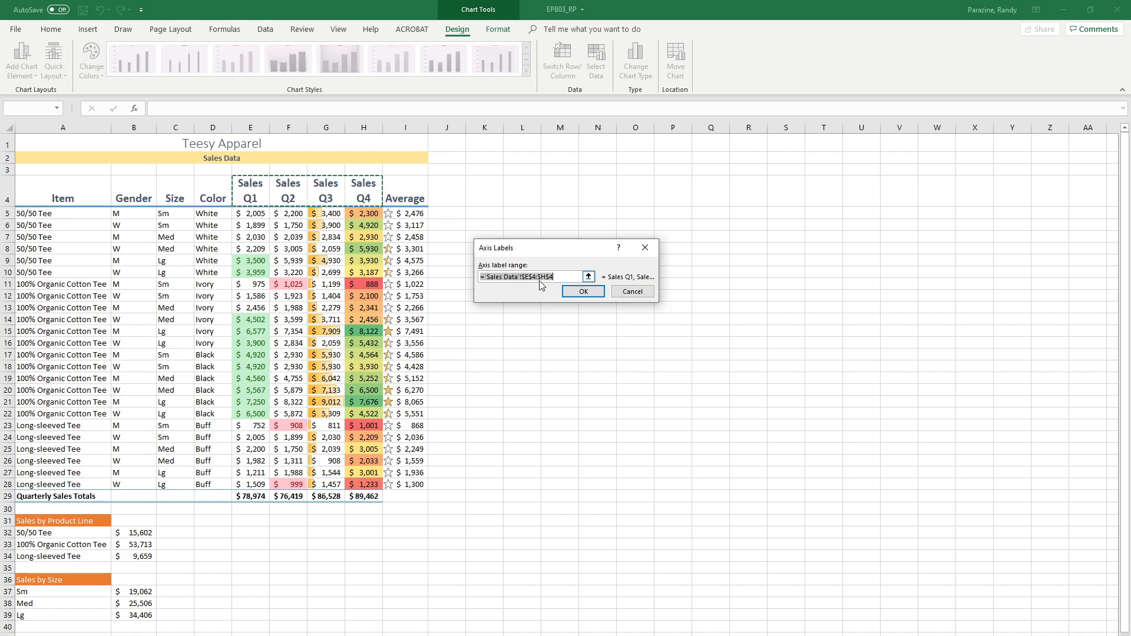
{"action": "left_click", "coordinate": [582, 293]}
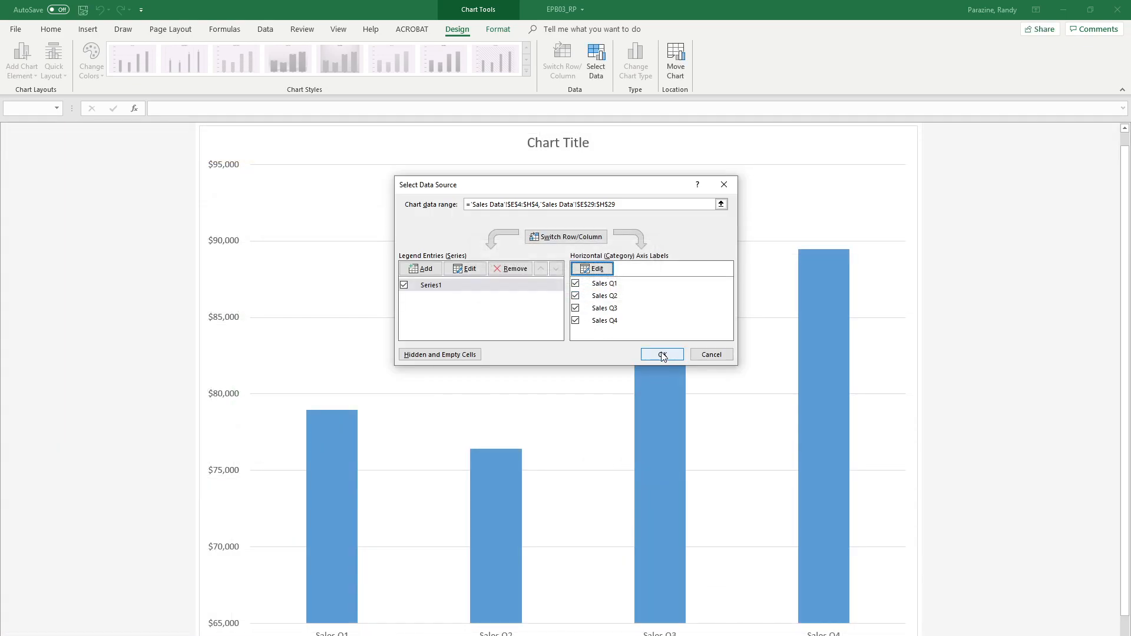
{"action": "left_click", "coordinate": [661, 353]}
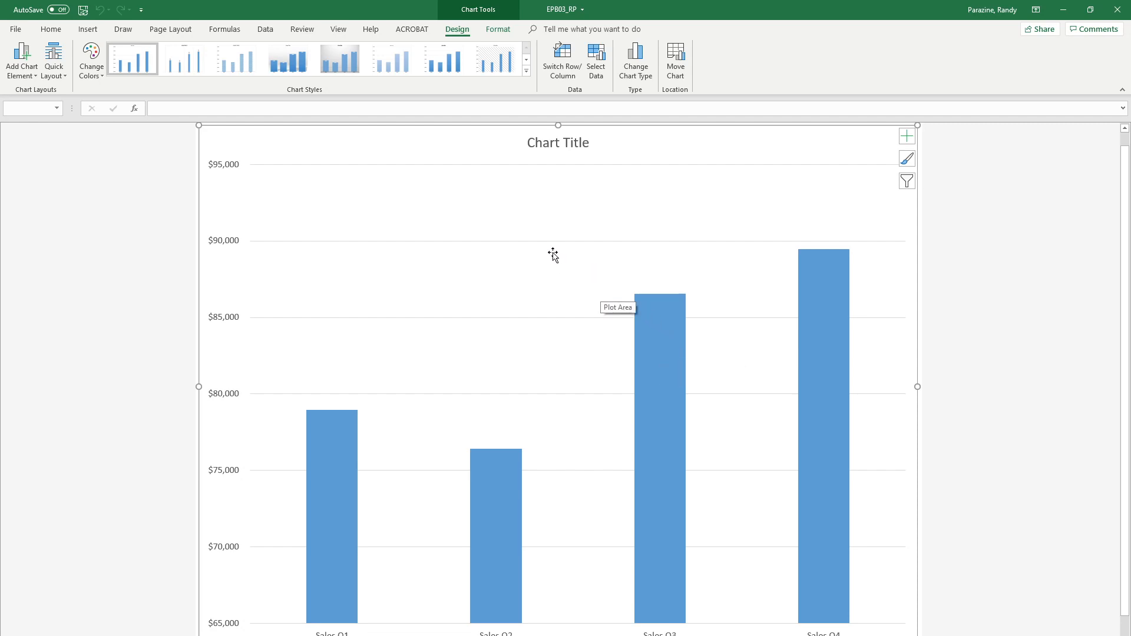
Replace the column chart's placeholder title with "Strong Quarterly Product Sales"
{"action": "left_click", "coordinate": [548, 143]}
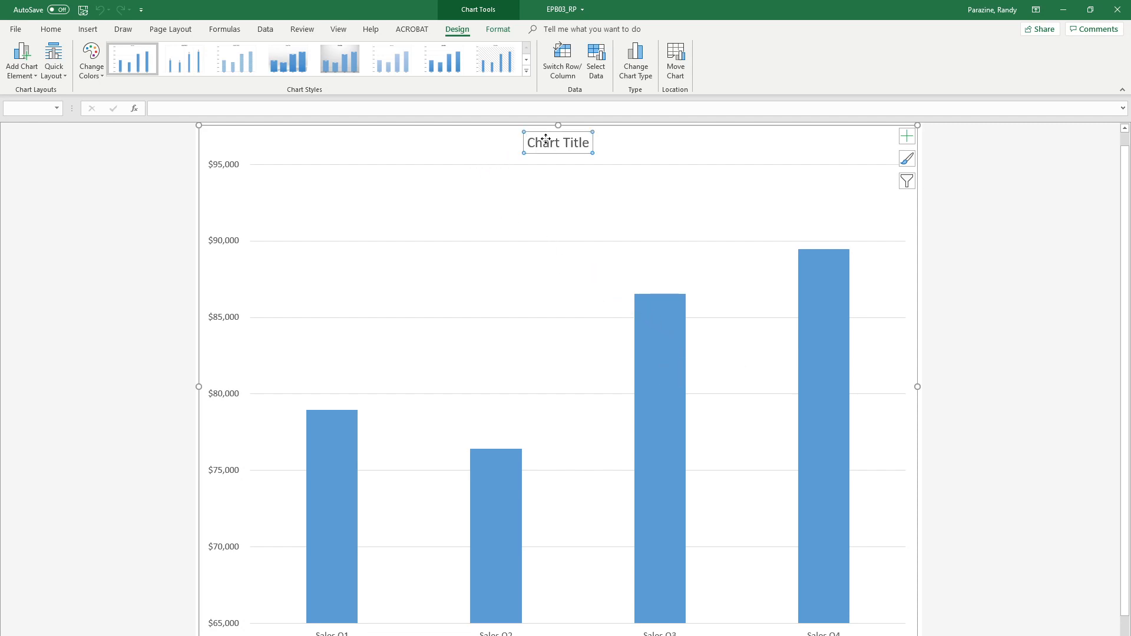
{"action": "triple_click", "coordinate": [548, 143]}
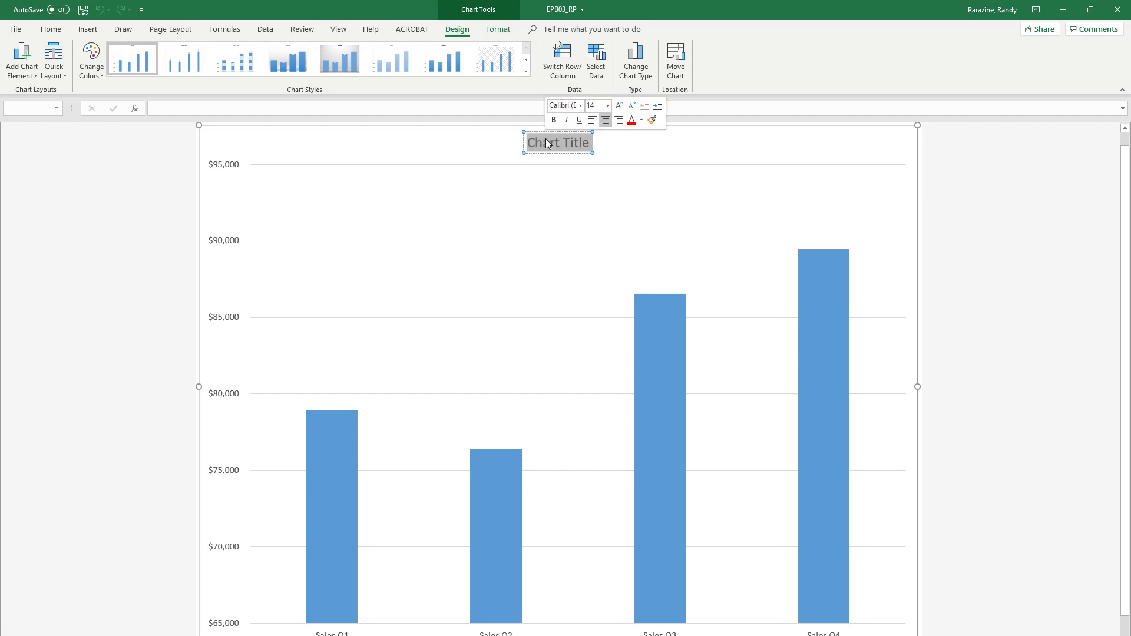
{"action": "type", "text": "St"}
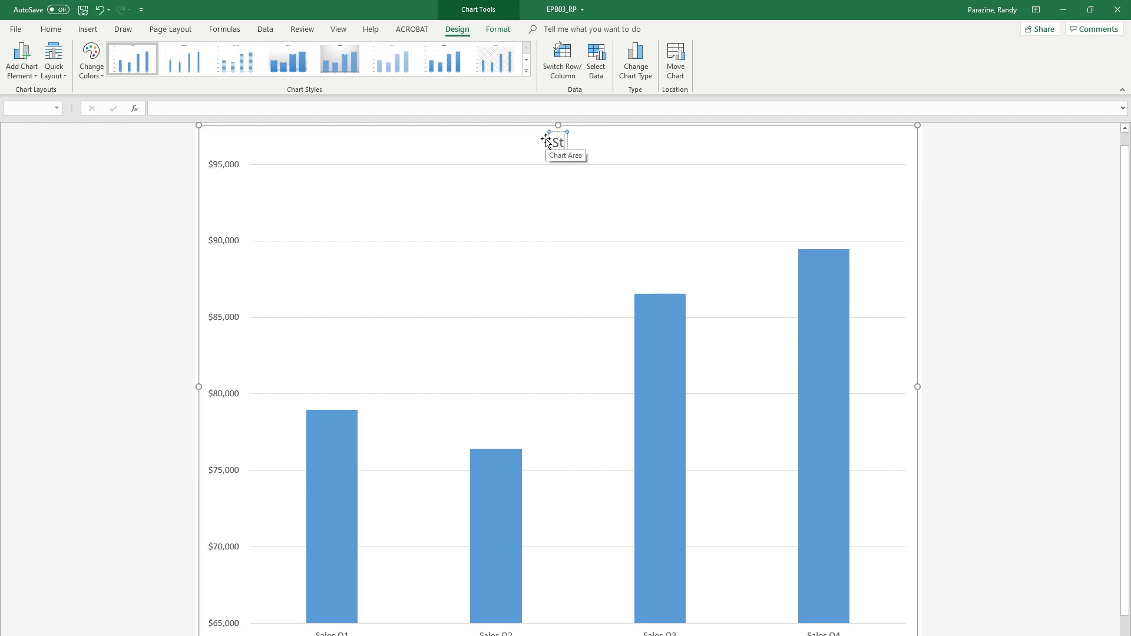
{"action": "type", "text": "rong Quarterly P"}
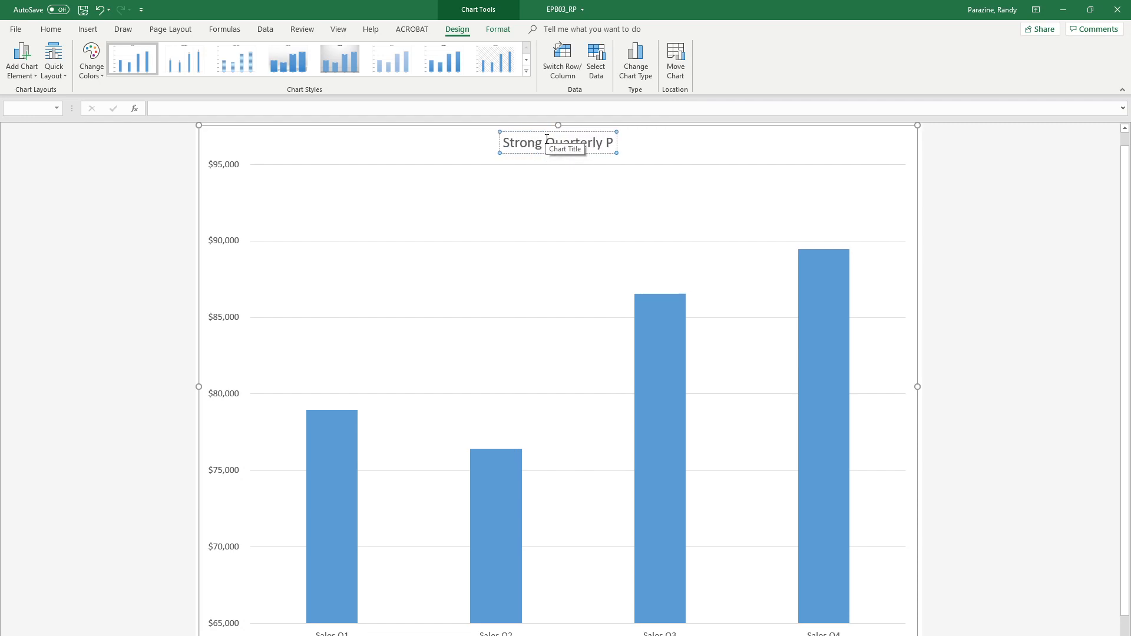
{"action": "type", "text": "rod"}
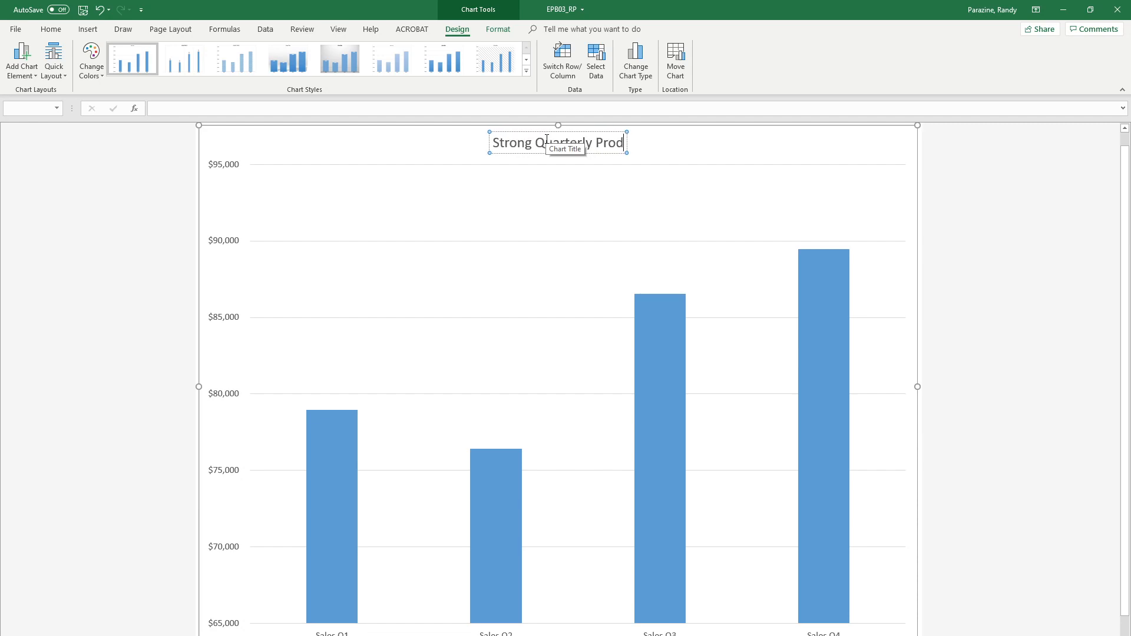
{"action": "type", "text": "uct Sales"}
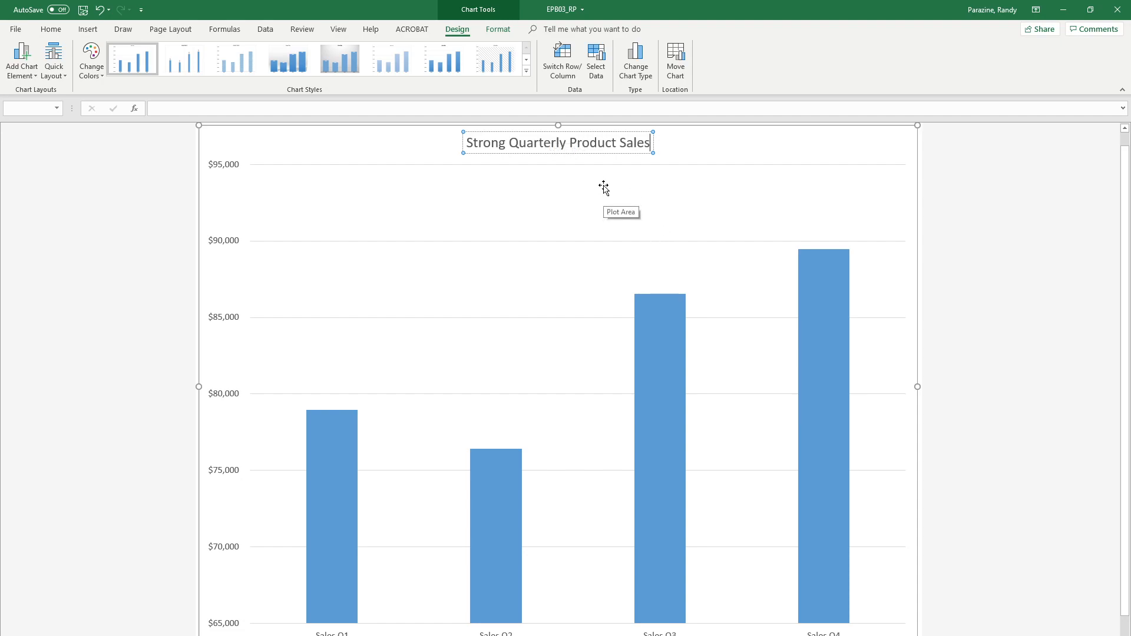
{"action": "left_click", "coordinate": [597, 209]}
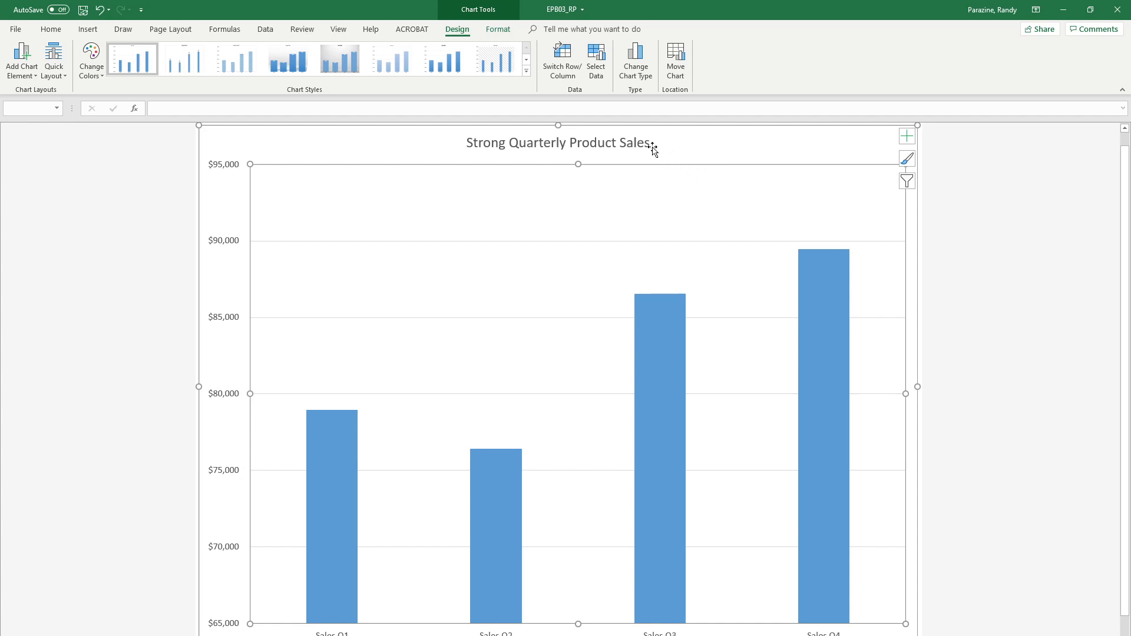
Apply chart Style 16 to the whole column chart
{"action": "left_click", "coordinate": [681, 148]}
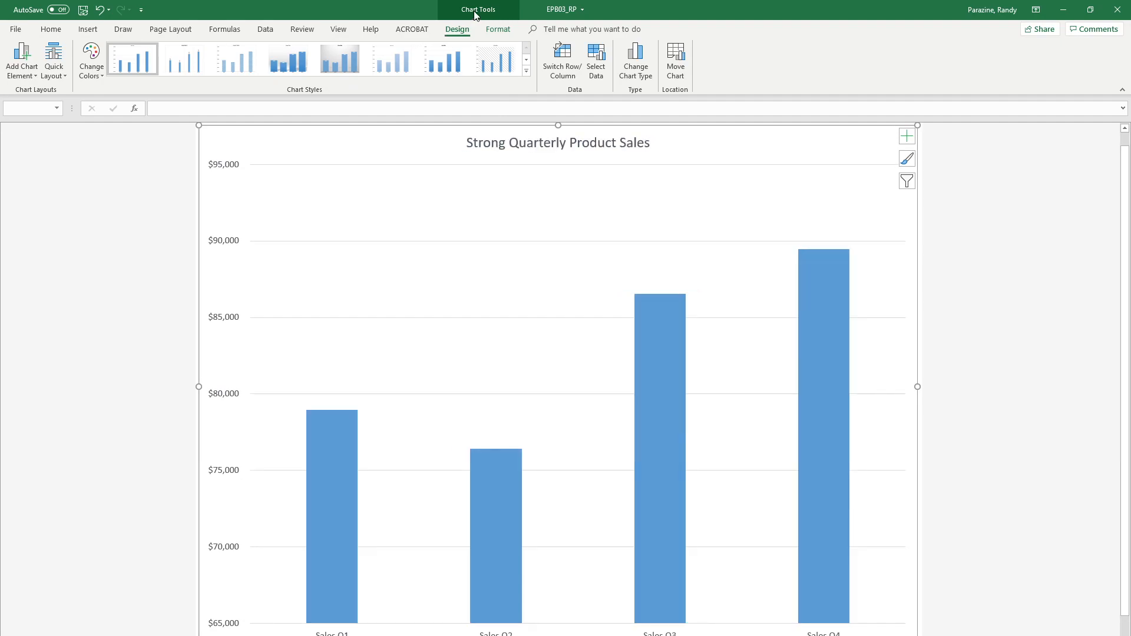
{"action": "left_click", "coordinate": [526, 71]}
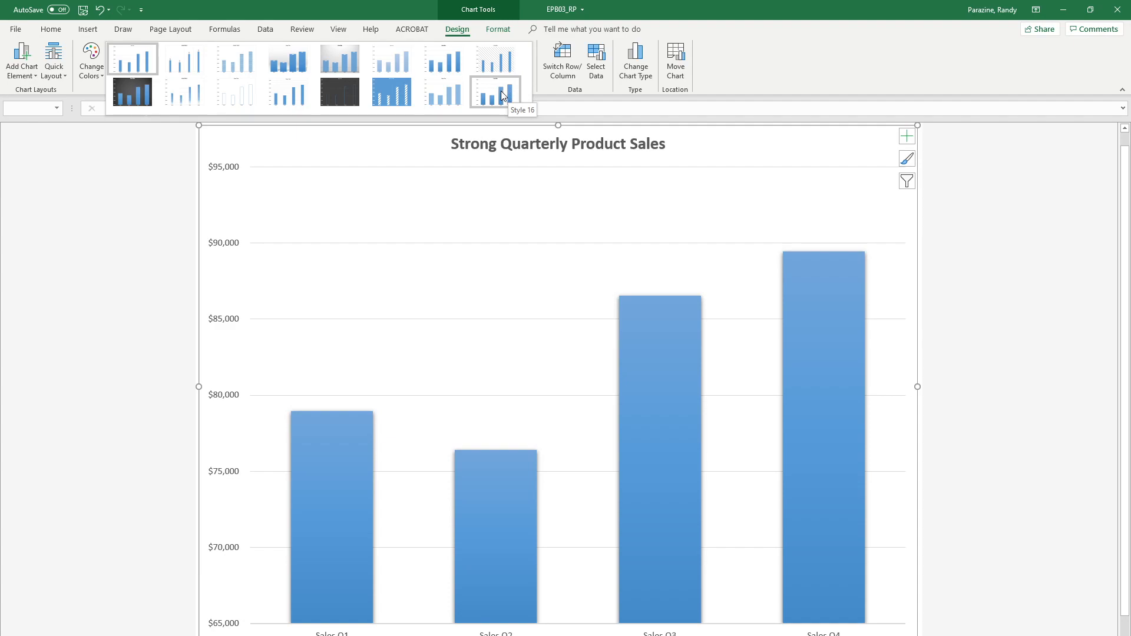
{"action": "left_click", "coordinate": [508, 93]}
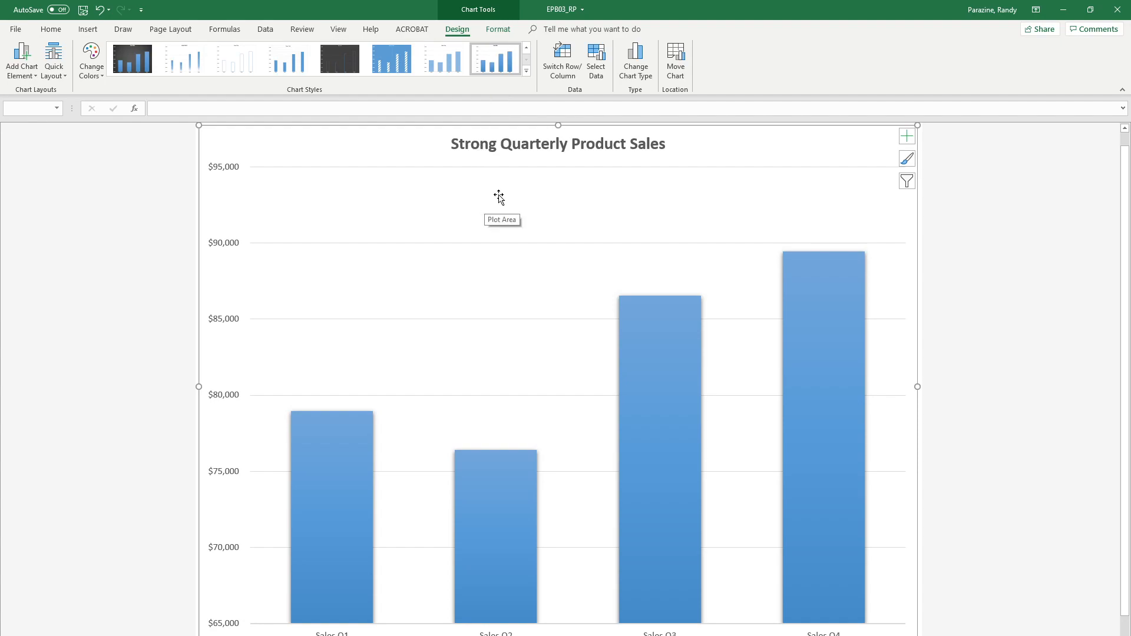
Insert a 3-D pie chart from the Sales by Product Line data in A32:B34 of the Sales Data sheet
{"action": "key", "text": "ctrl+Page_Down"}
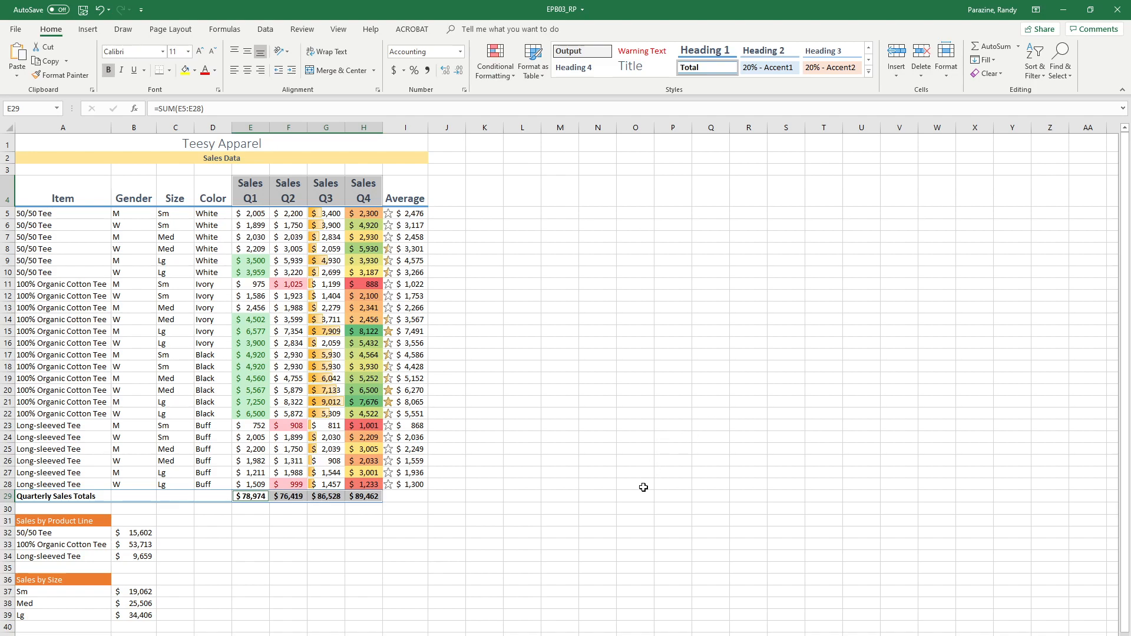
{"action": "scroll", "coordinate": [93, 550], "scroll_direction": "down", "scroll_amount": 2}
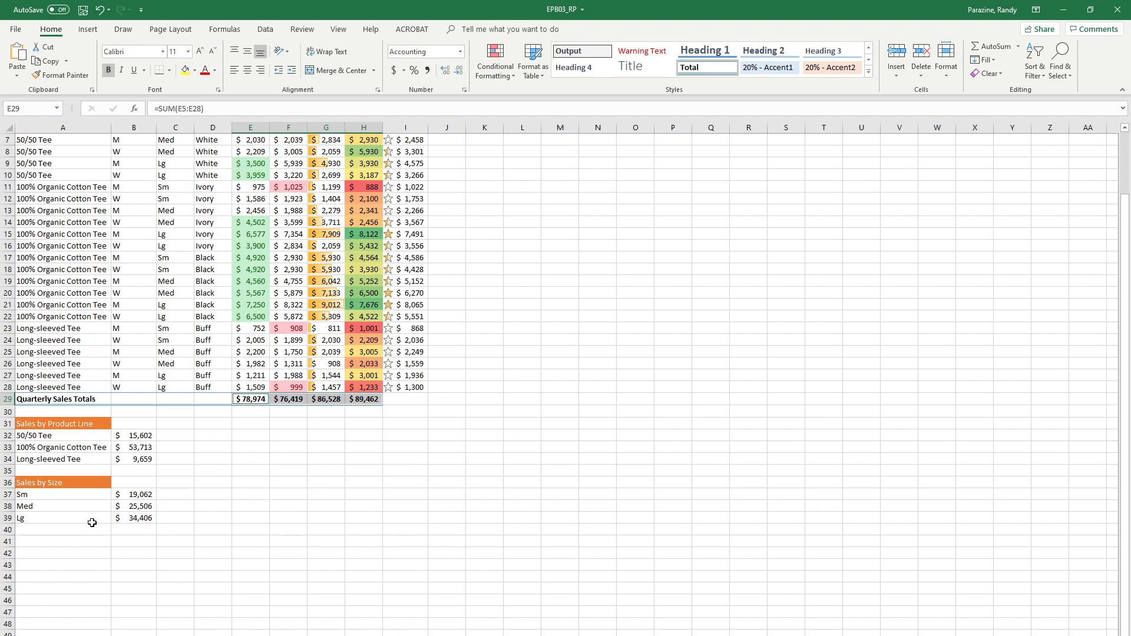
{"action": "left_click", "coordinate": [28, 436]}
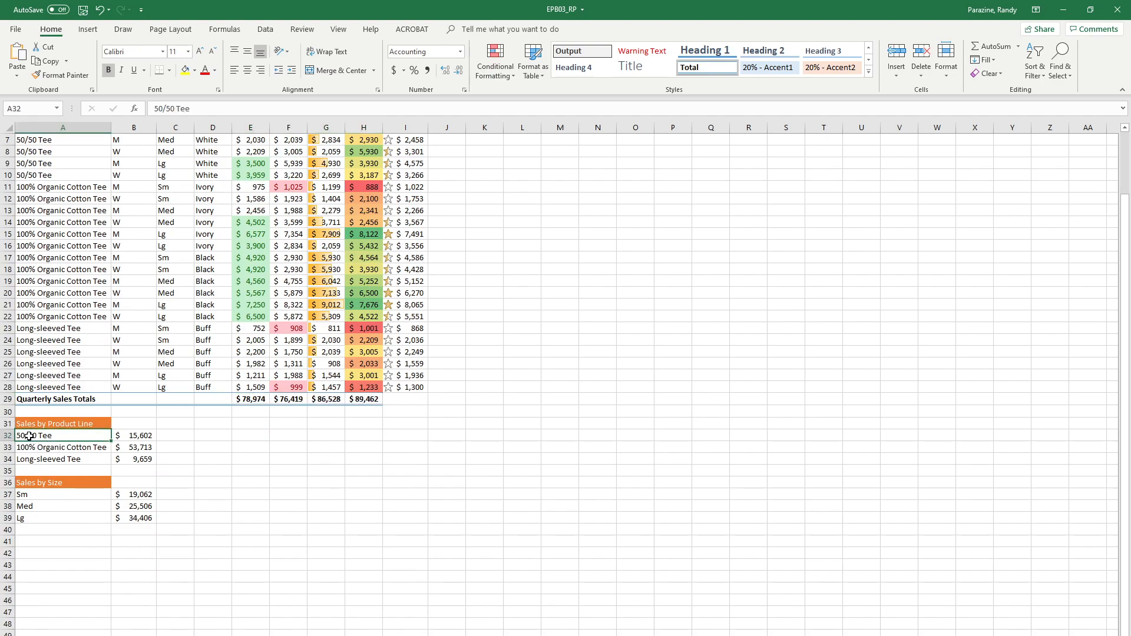
{"action": "left_click_drag", "start_coordinate": [29, 436], "coordinate": [140, 459]}
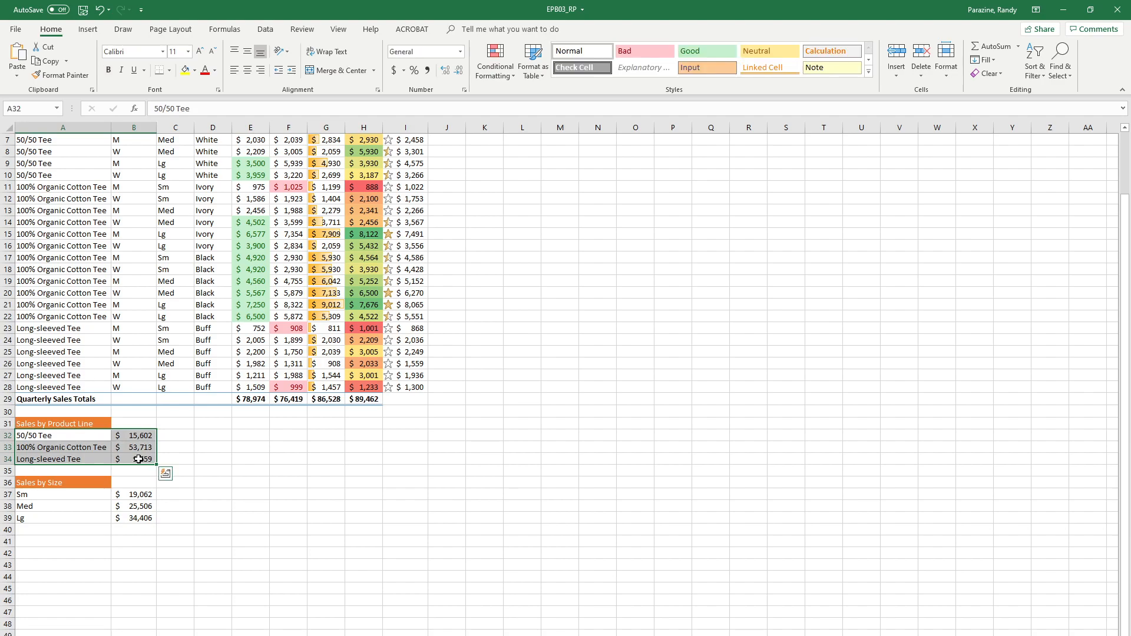
{"action": "left_click", "coordinate": [88, 29]}
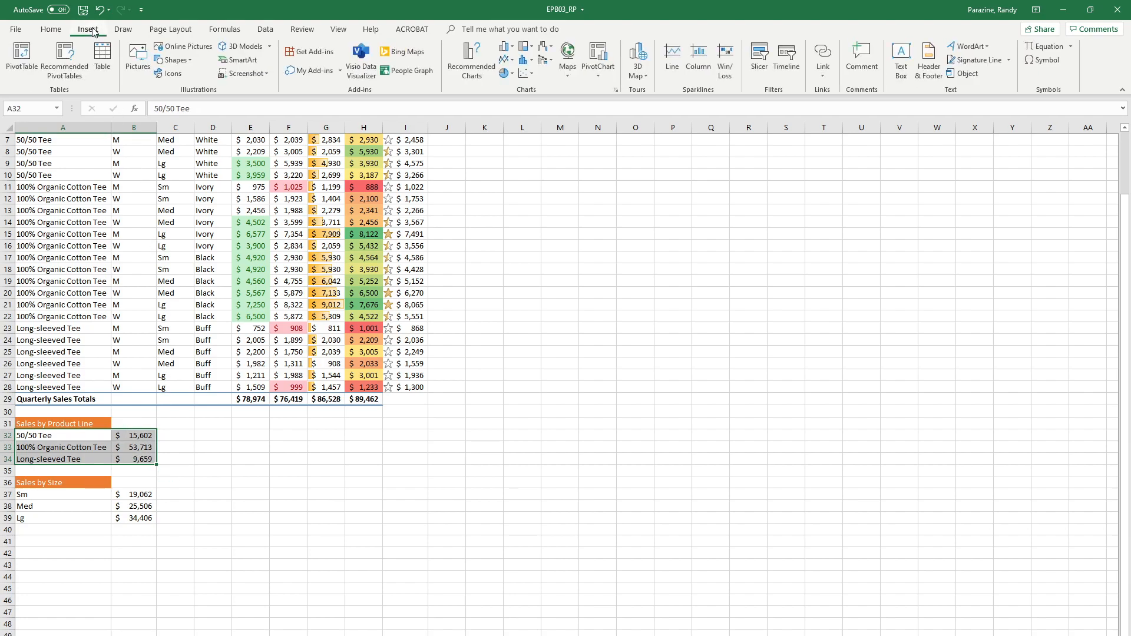
{"action": "left_click", "coordinate": [511, 73]}
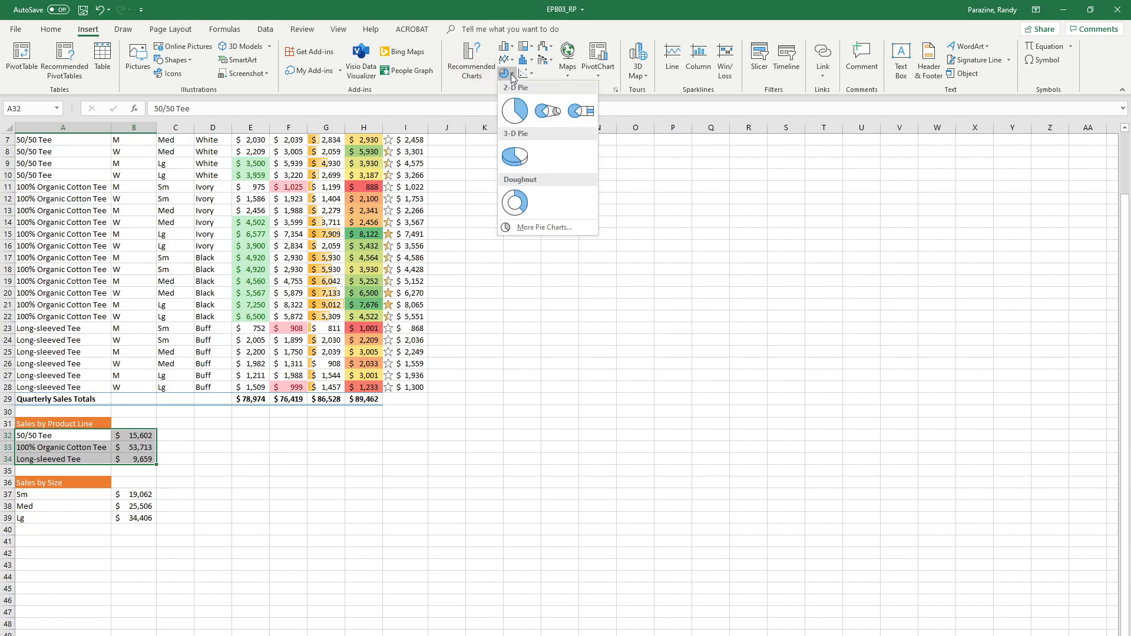
{"action": "left_click", "coordinate": [510, 153]}
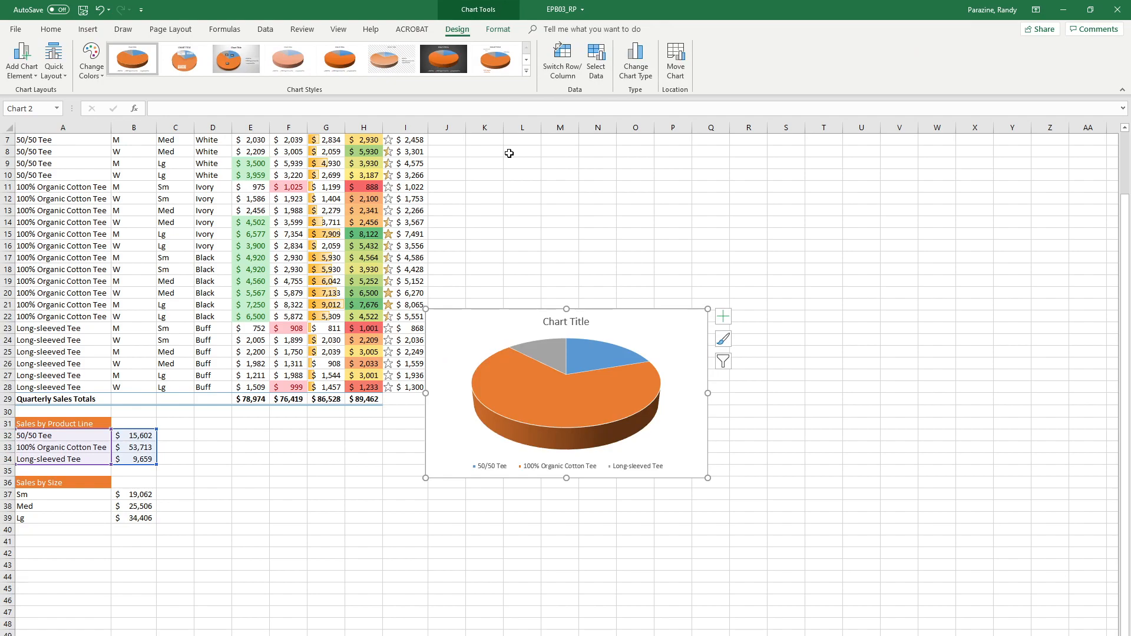
Move the product line pie chart to a new chart sheet named "Product Line Sales"
{"action": "left_click", "coordinate": [677, 58]}
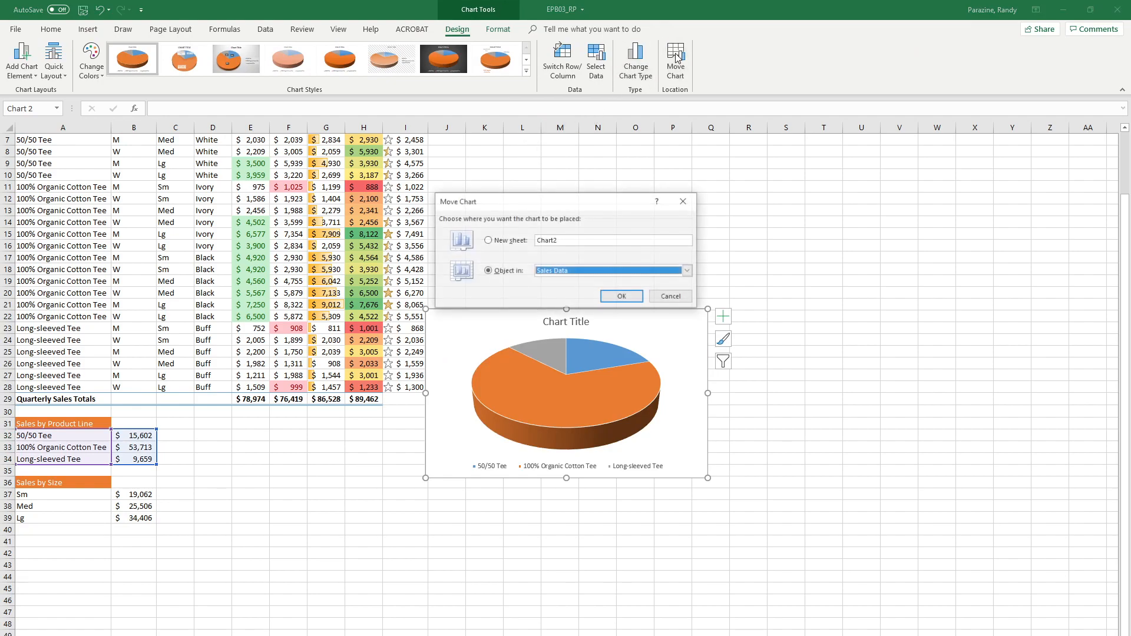
{"action": "left_click", "coordinate": [488, 240]}
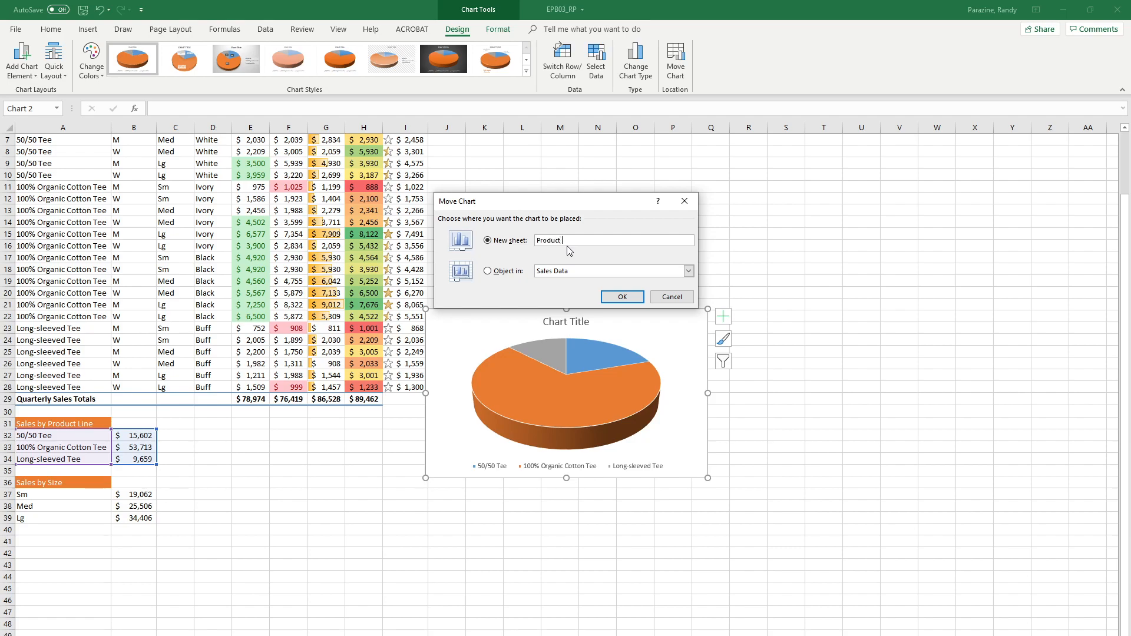
{"action": "type", "text": "Line Sales"}
{"action": "left_click", "coordinate": [610, 296]}
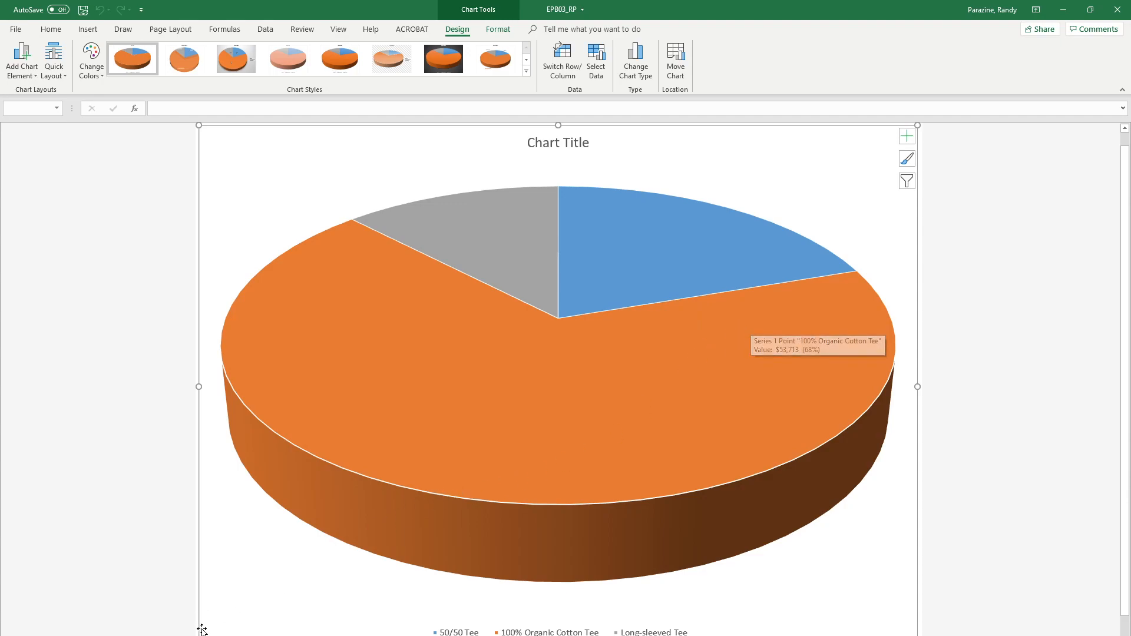
Insert a 3-D pie chart from the Sales by Size data in A37:B39 of the Sales Data sheet
{"action": "left_click", "coordinate": [177, 635]}
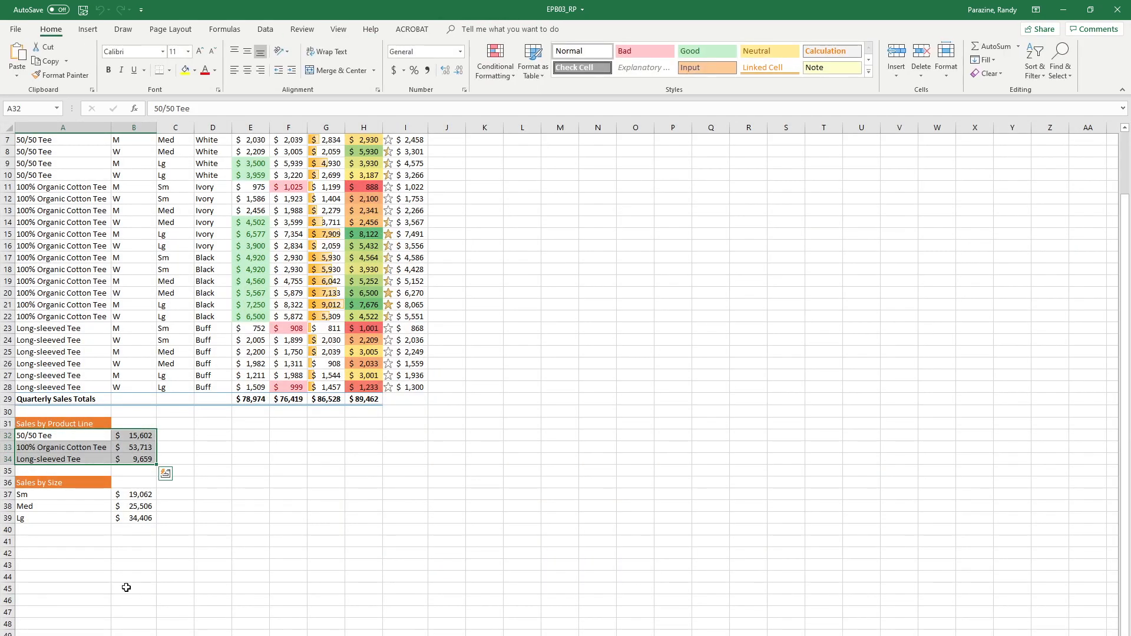
{"action": "left_click", "coordinate": [27, 495]}
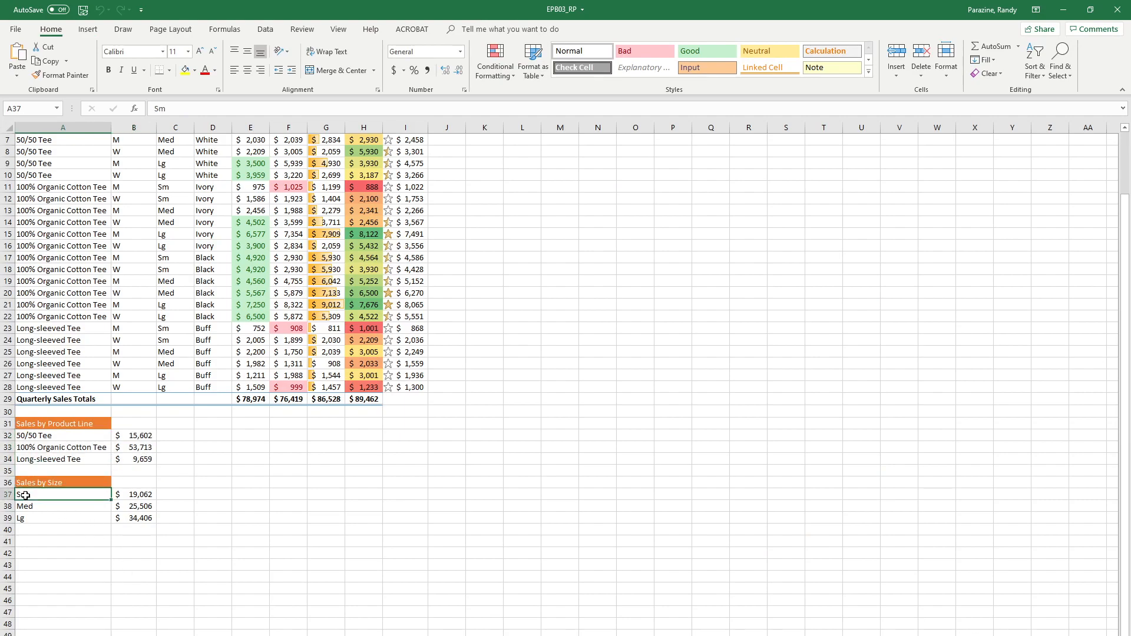
{"action": "left_click_drag", "start_coordinate": [28, 495], "coordinate": [145, 518]}
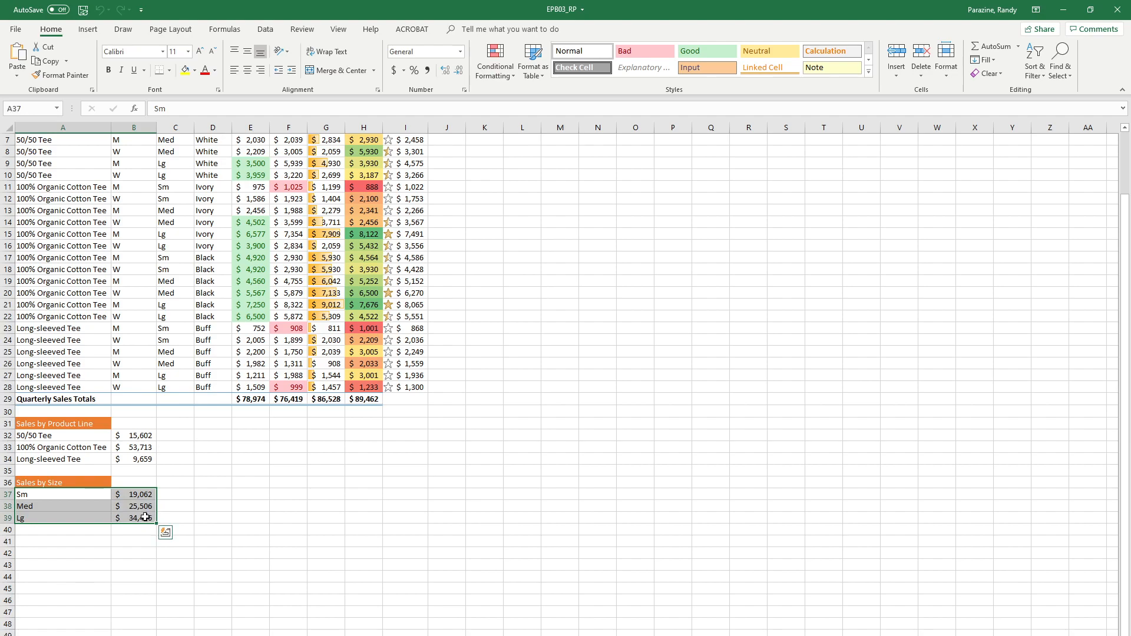
{"action": "left_click", "coordinate": [88, 30]}
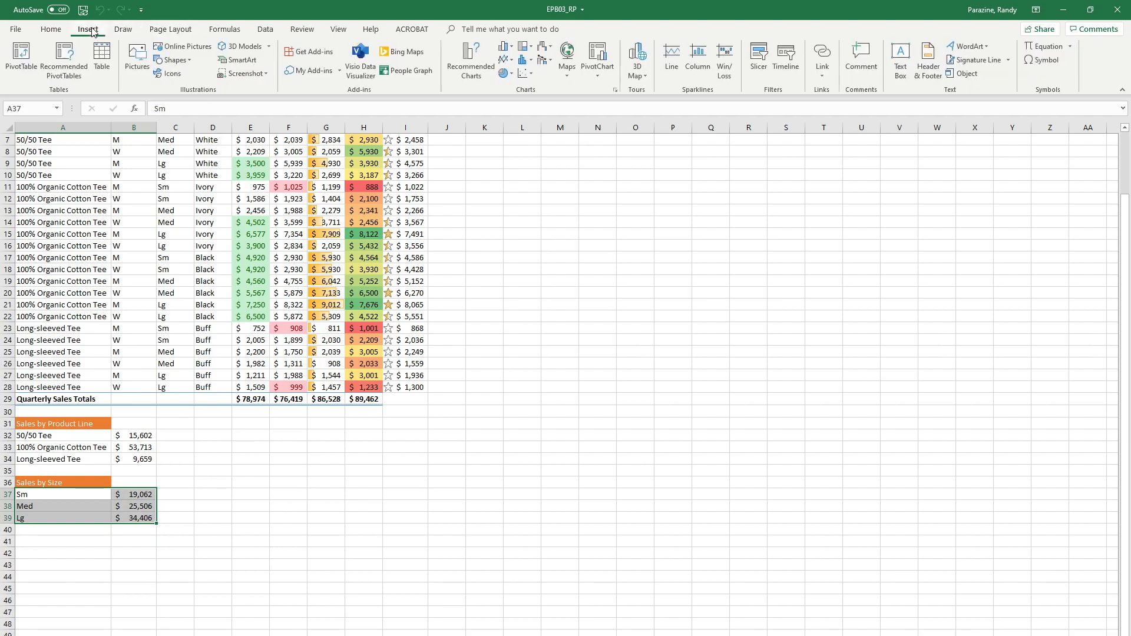
{"action": "left_click", "coordinate": [511, 73]}
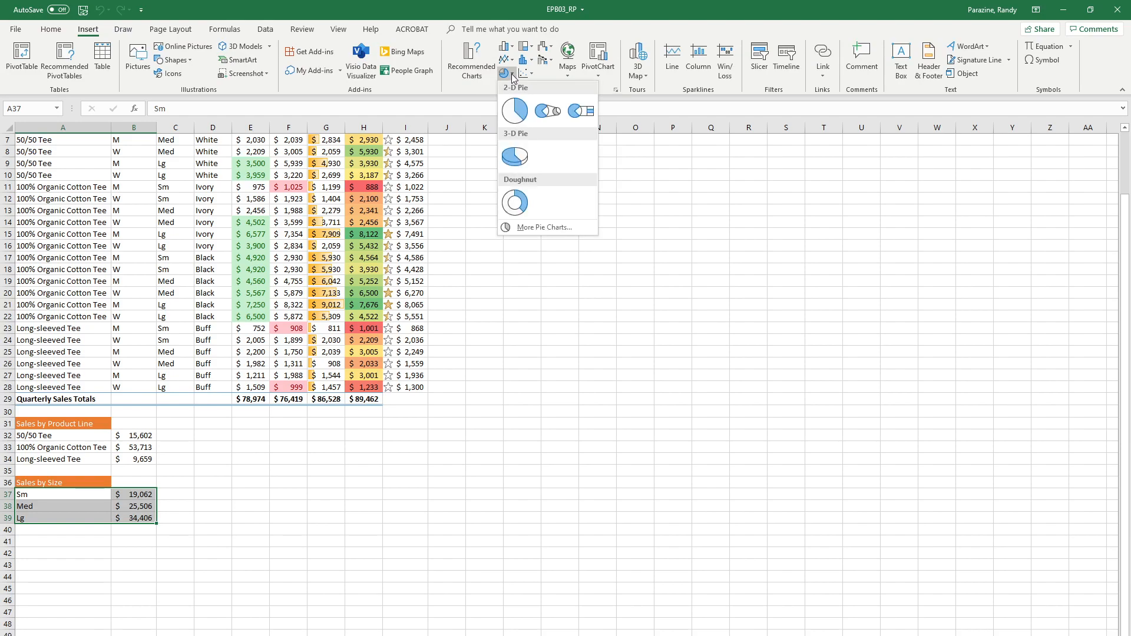
{"action": "left_click", "coordinate": [508, 154]}
Move the size pie chart to a new chart sheet named "Sales by Size"
{"action": "left_click", "coordinate": [676, 70]}
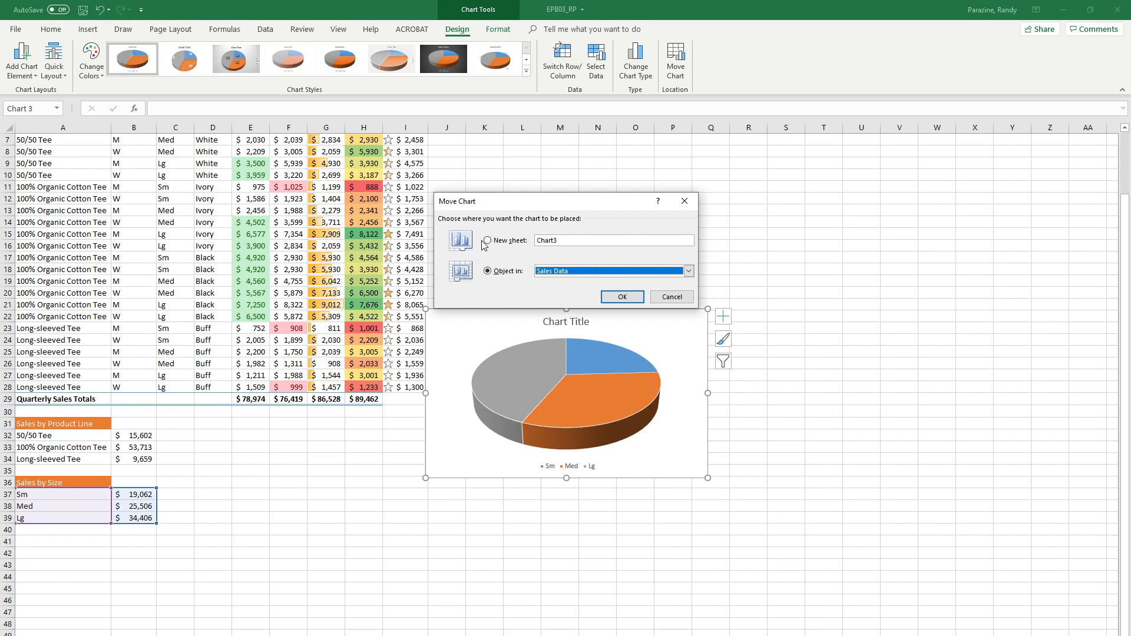
{"action": "left_click", "coordinate": [485, 241]}
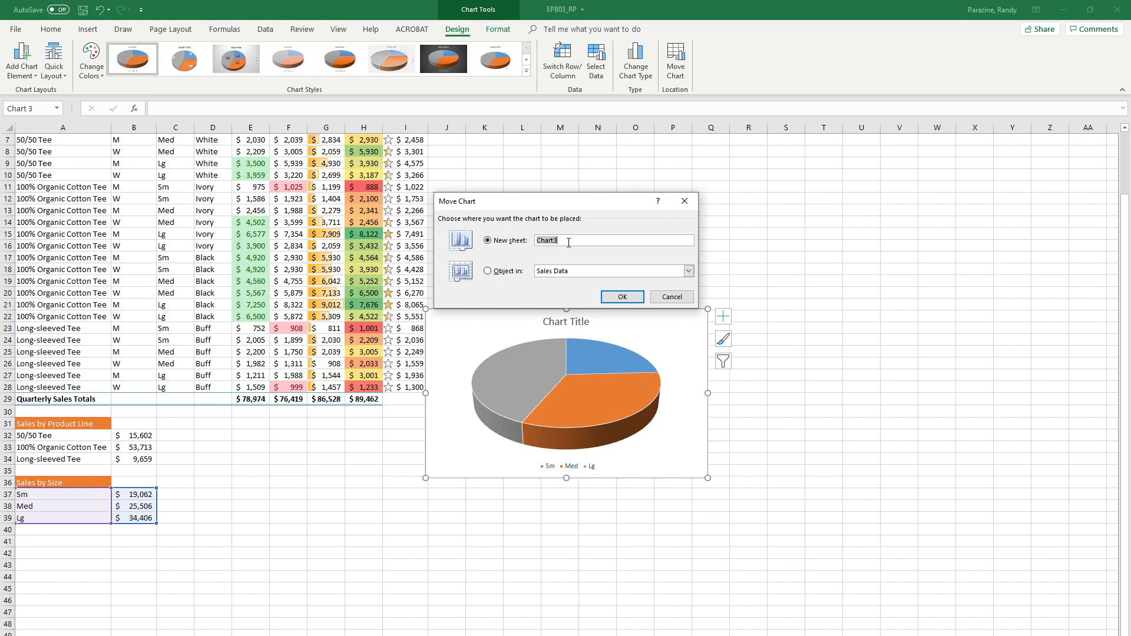
{"action": "type", "text": "Sales by Size"}
{"action": "left_click", "coordinate": [618, 296]}
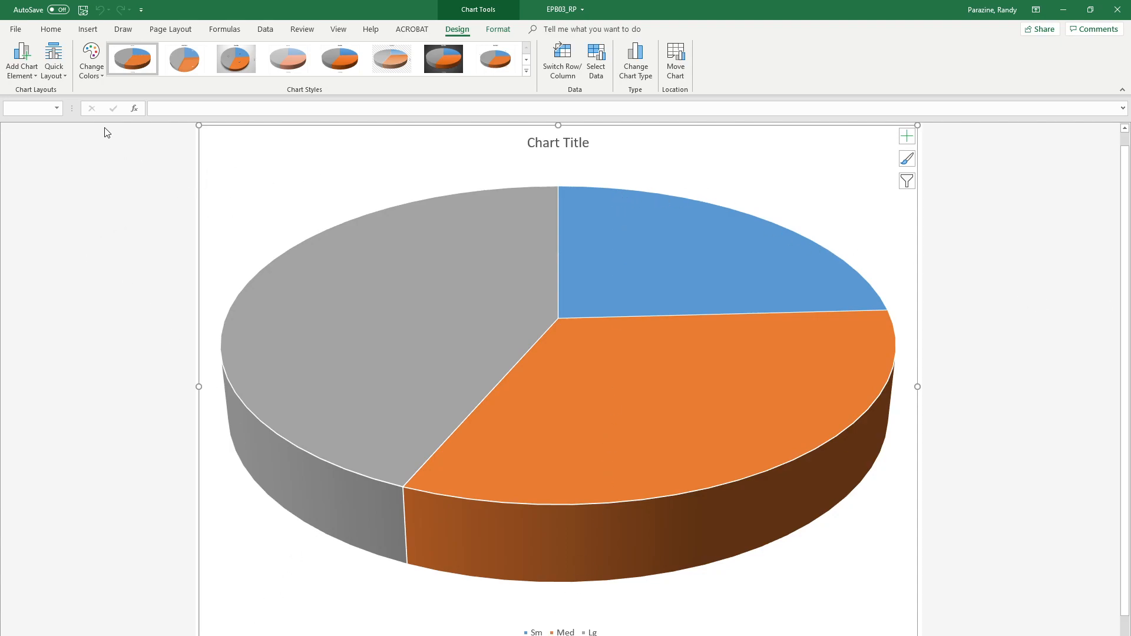
Apply quick Layout 1 to the size pie chart and replace its placeholder title with "Sales by Size"
{"action": "left_click", "coordinate": [63, 76]}
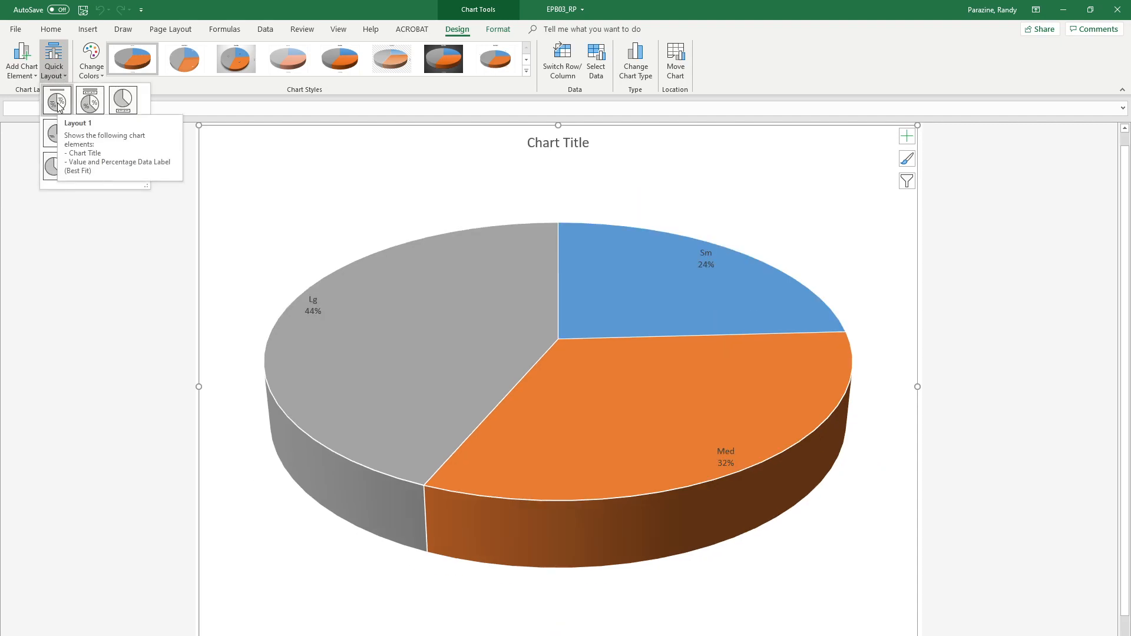
{"action": "left_click", "coordinate": [57, 103]}
{"action": "left_click", "coordinate": [560, 151]}
{"action": "triple_click", "coordinate": [554, 147]}
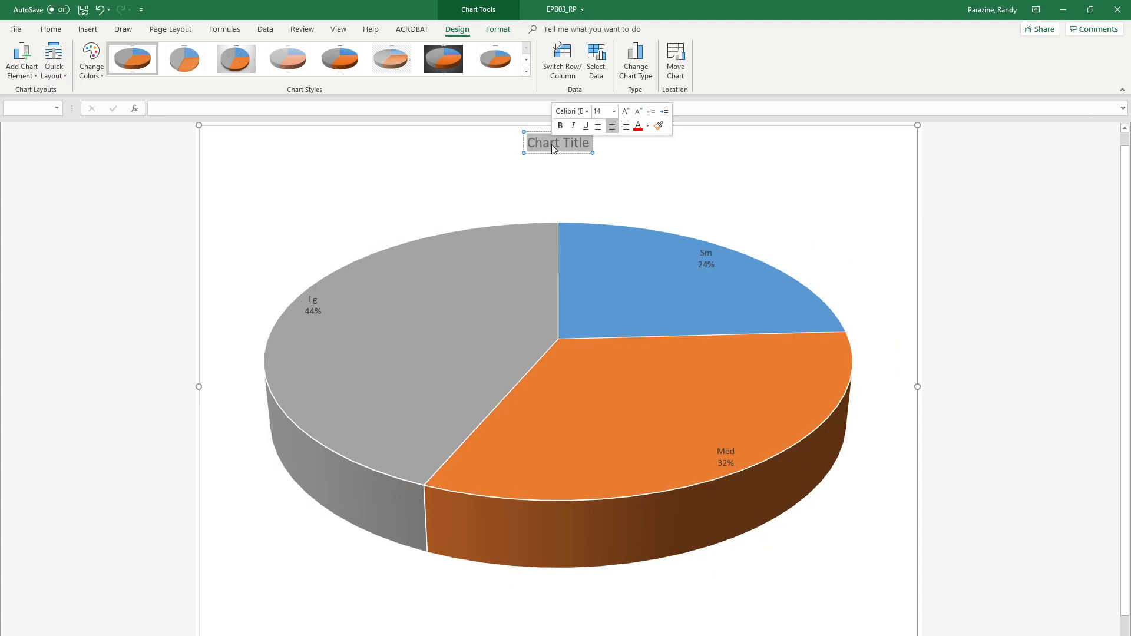
{"action": "type", "text": "Sal"}
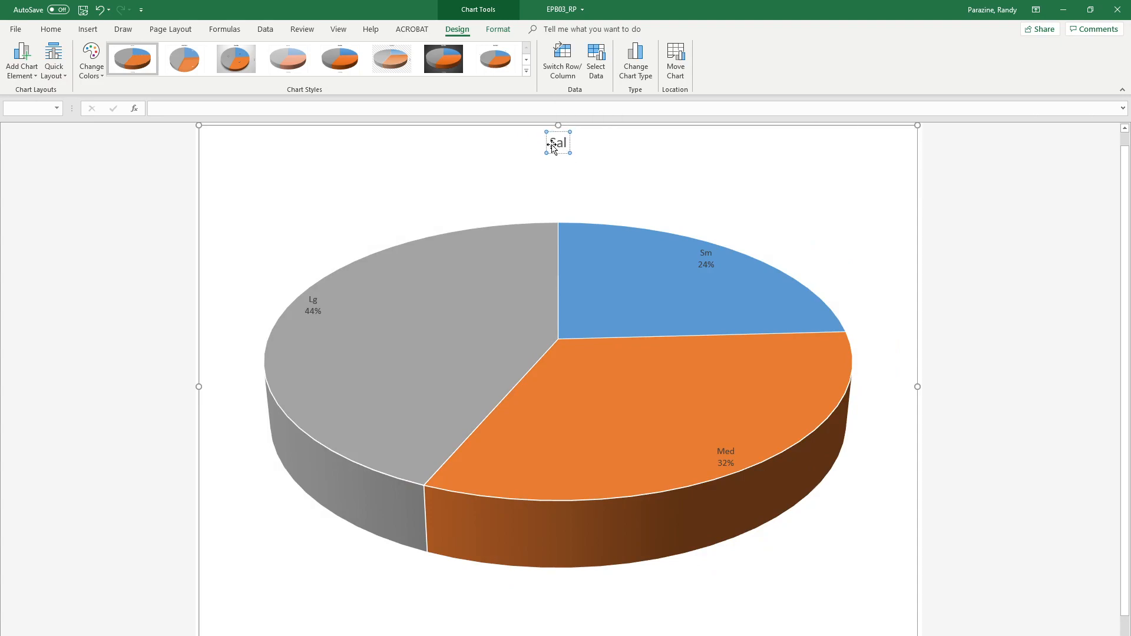
{"action": "type", "text": "es by"}
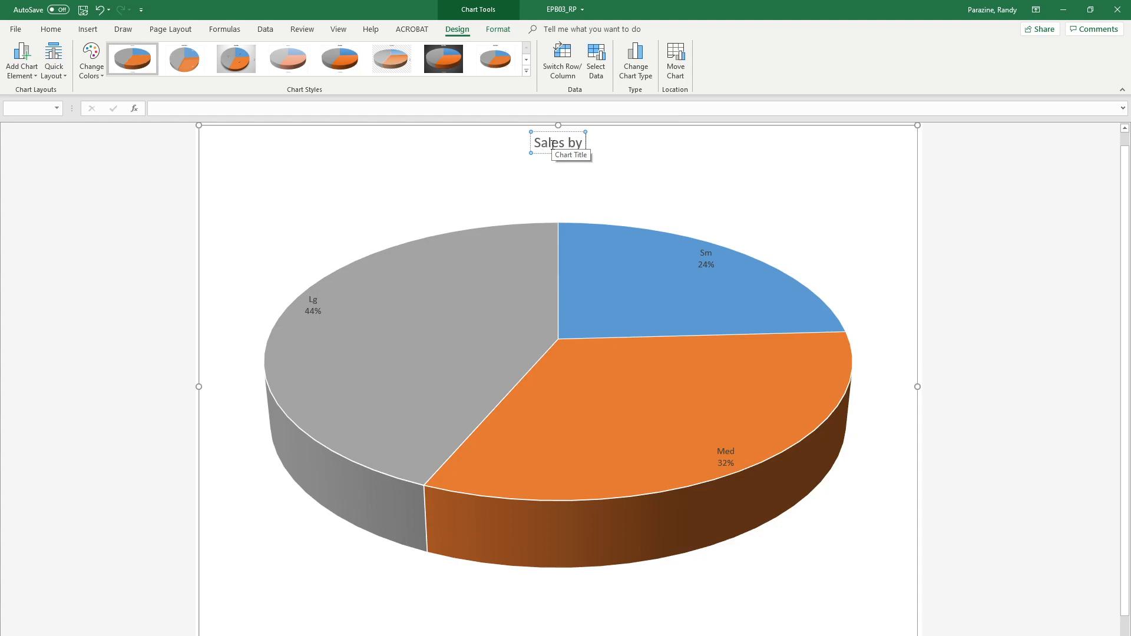
{"action": "type", "text": " Size"}
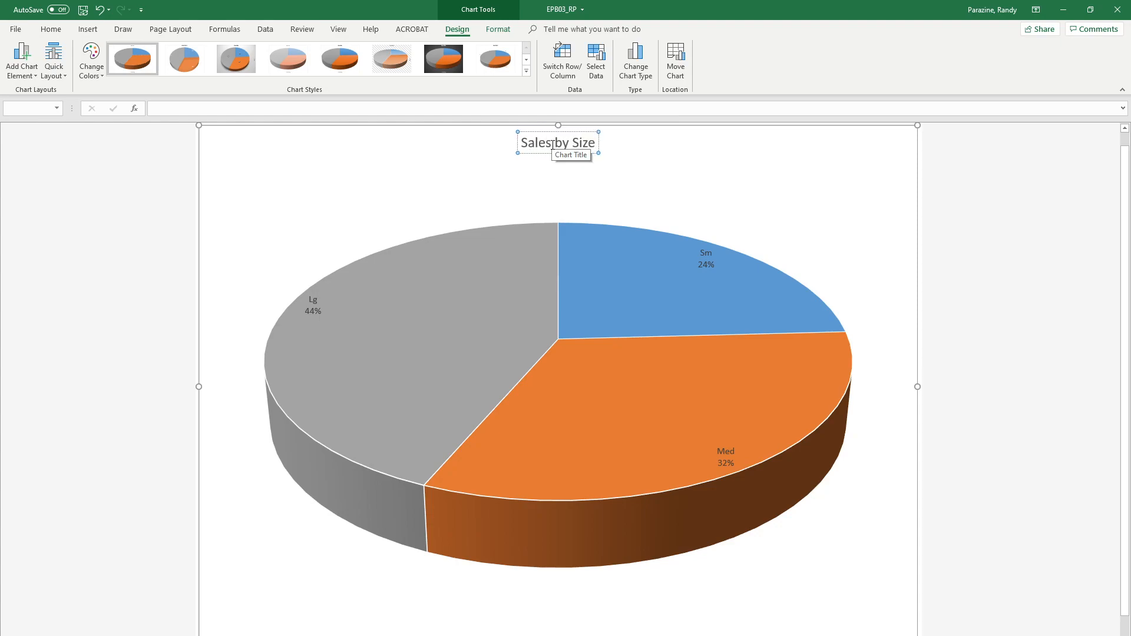
{"action": "left_click", "coordinate": [638, 167]}
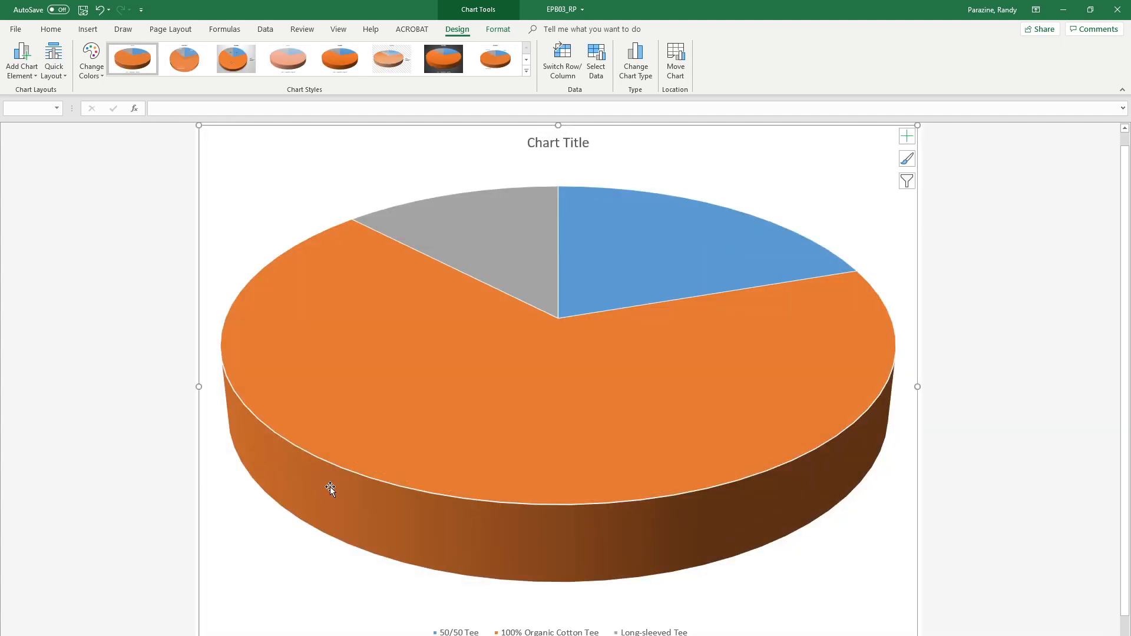
Apply quick Layout 1 to the pie chart on the Product Line Sales sheet and title it "Product Line Sales"
{"action": "left_click", "coordinate": [59, 70]}
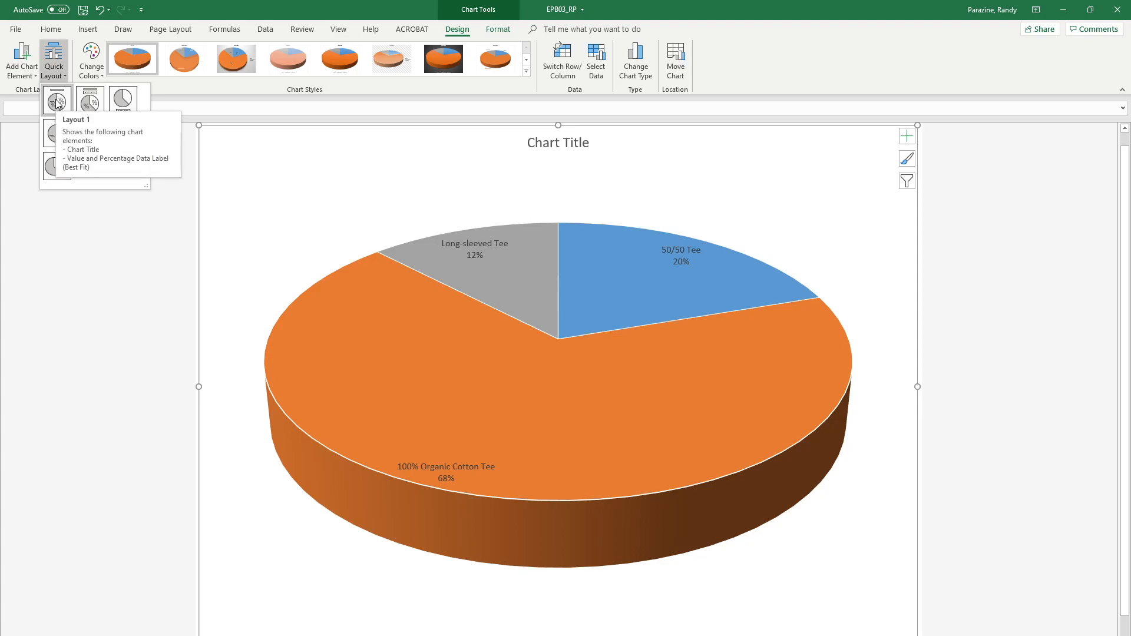
{"action": "left_click", "coordinate": [57, 101]}
{"action": "double_click", "coordinate": [553, 145]}
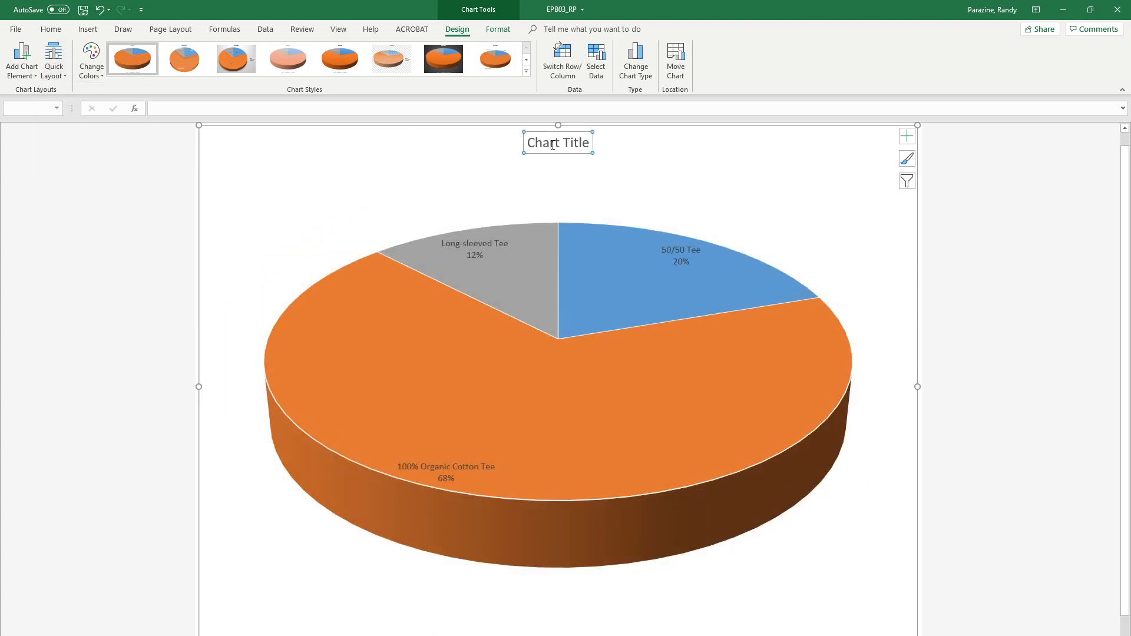
{"action": "left_click", "coordinate": [508, 144]}
{"action": "double_click", "coordinate": [492, 146]}
{"action": "triple_click", "coordinate": [492, 146]}
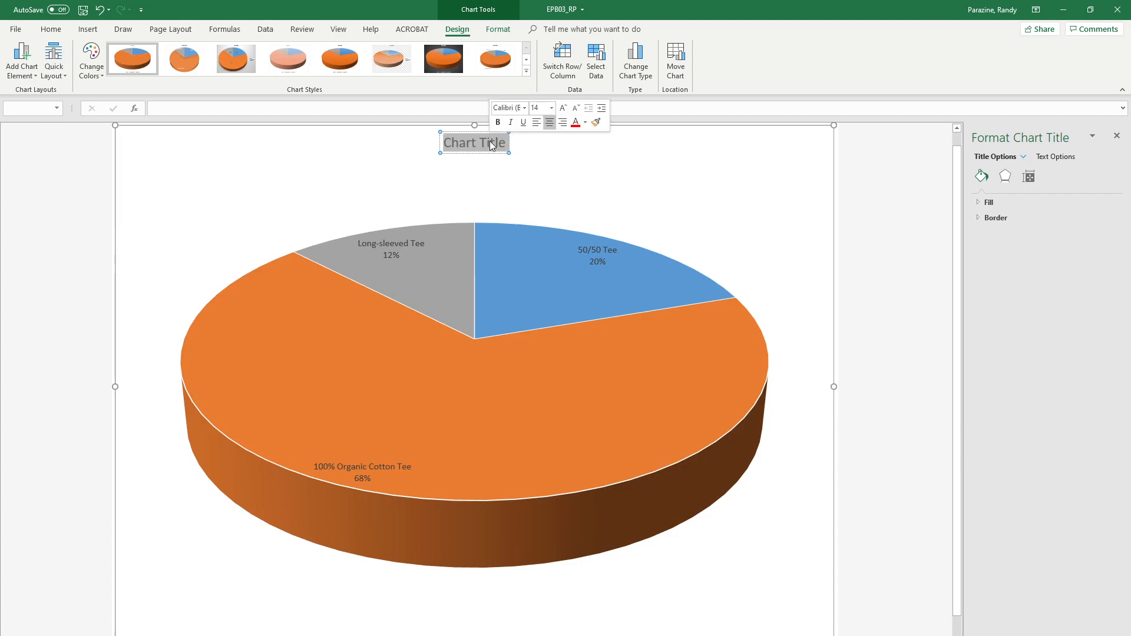
{"action": "type", "text": "Pro"}
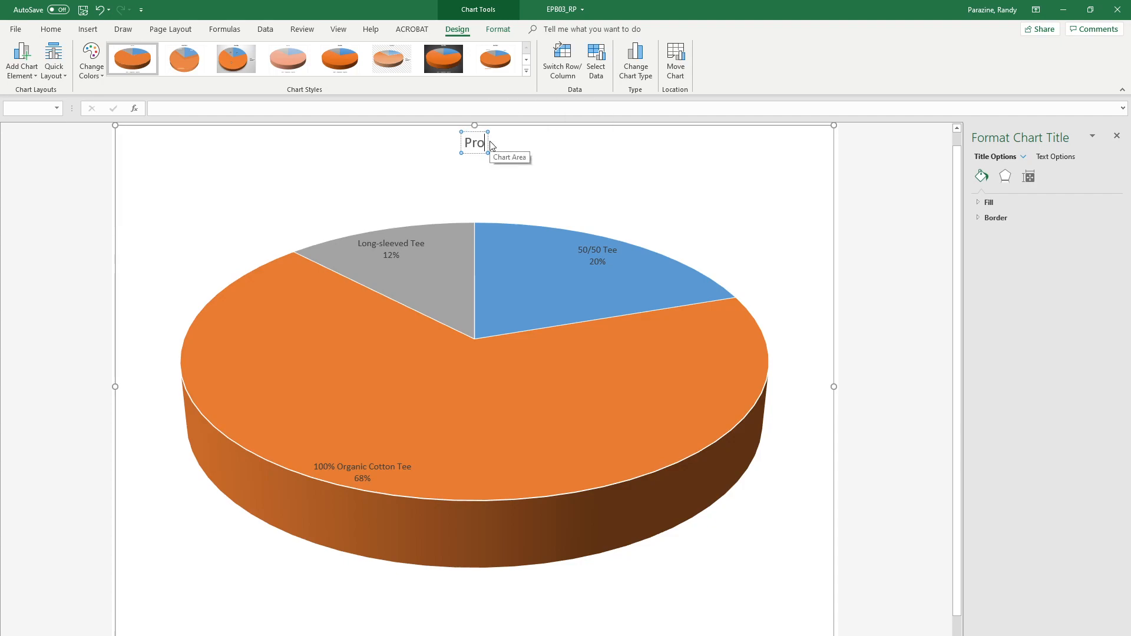
{"action": "type", "text": "duct Line"}
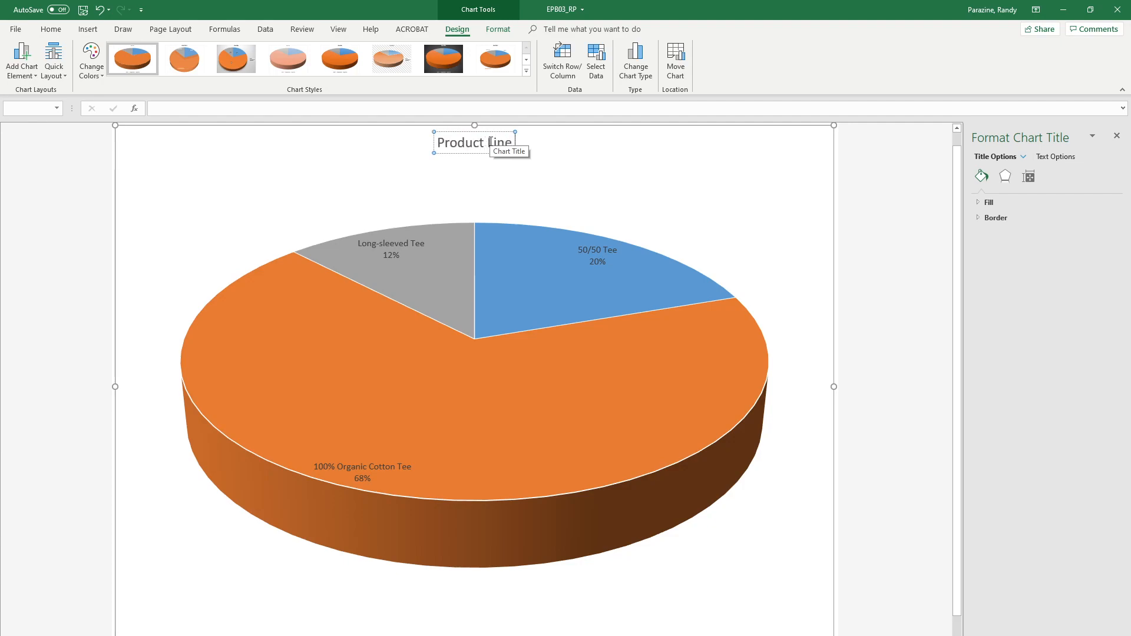
{"action": "type", "text": " Sales"}
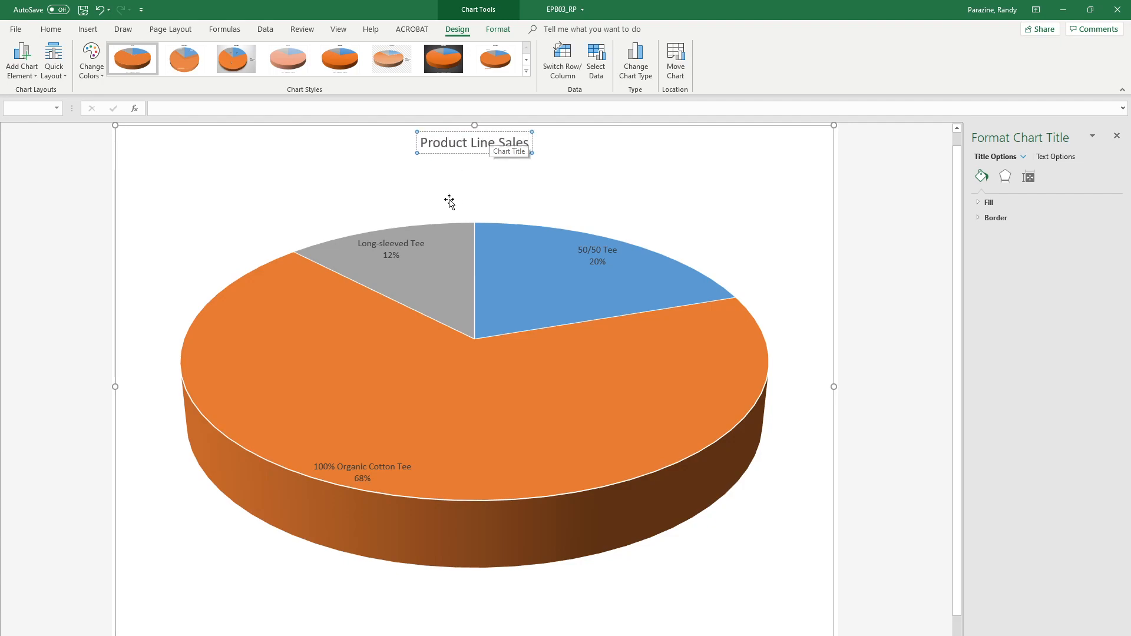
{"action": "left_click", "coordinate": [475, 199]}
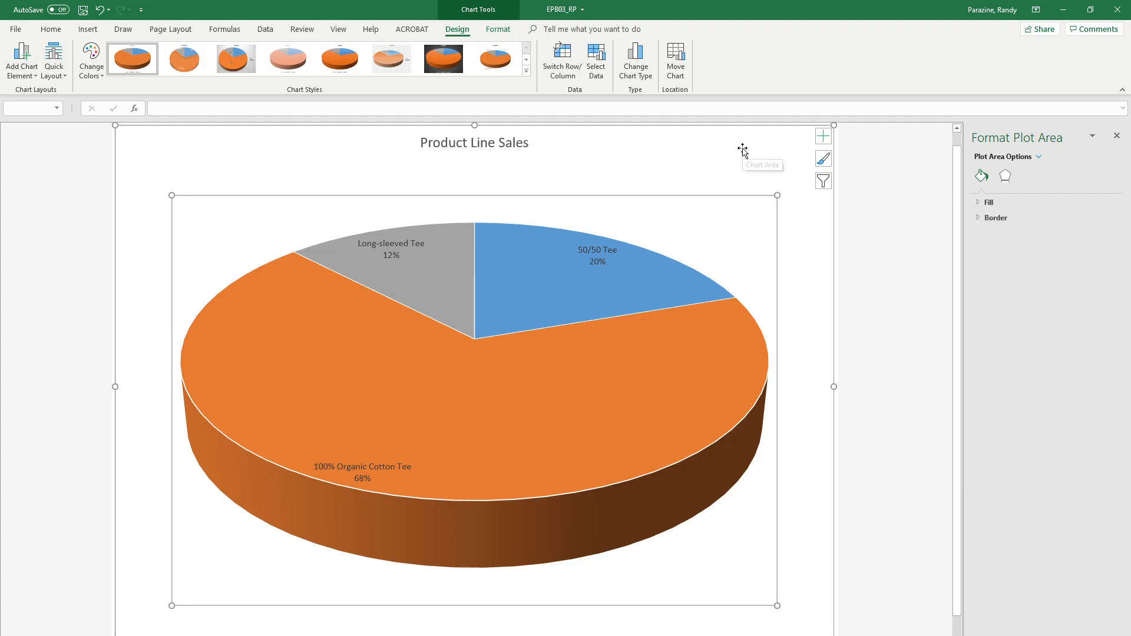
Give the Product Line Sales chart area a solid fill in Gold, Accent 4, Lighter 80%
{"action": "left_click", "coordinate": [681, 149]}
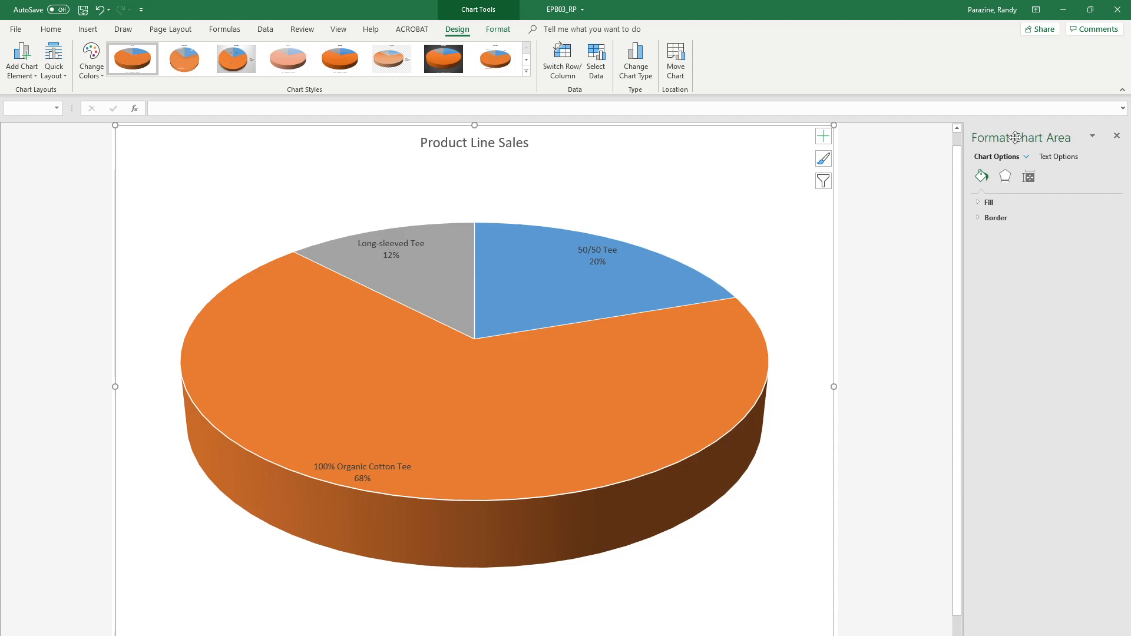
{"action": "left_click", "coordinate": [977, 201]}
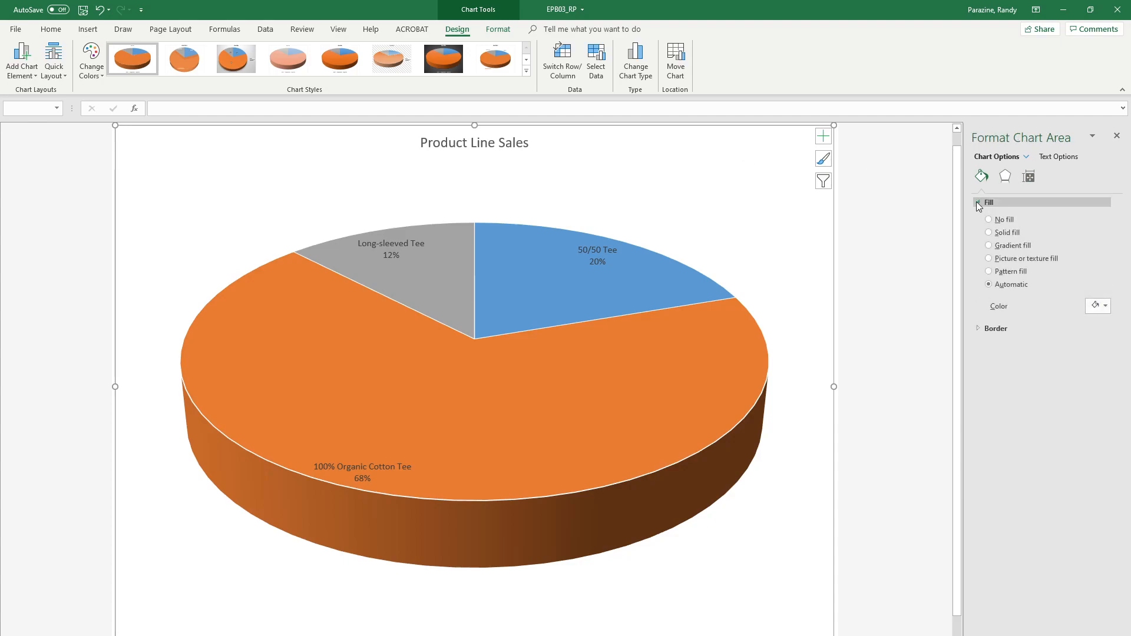
{"action": "left_click", "coordinate": [992, 233]}
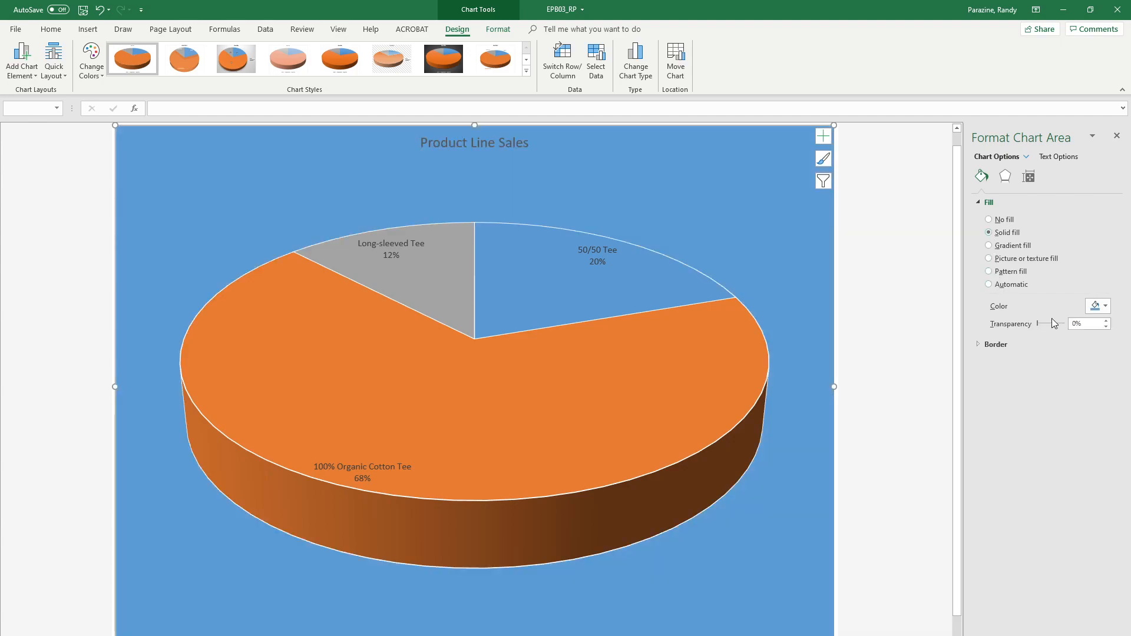
{"action": "left_click", "coordinate": [1106, 306]}
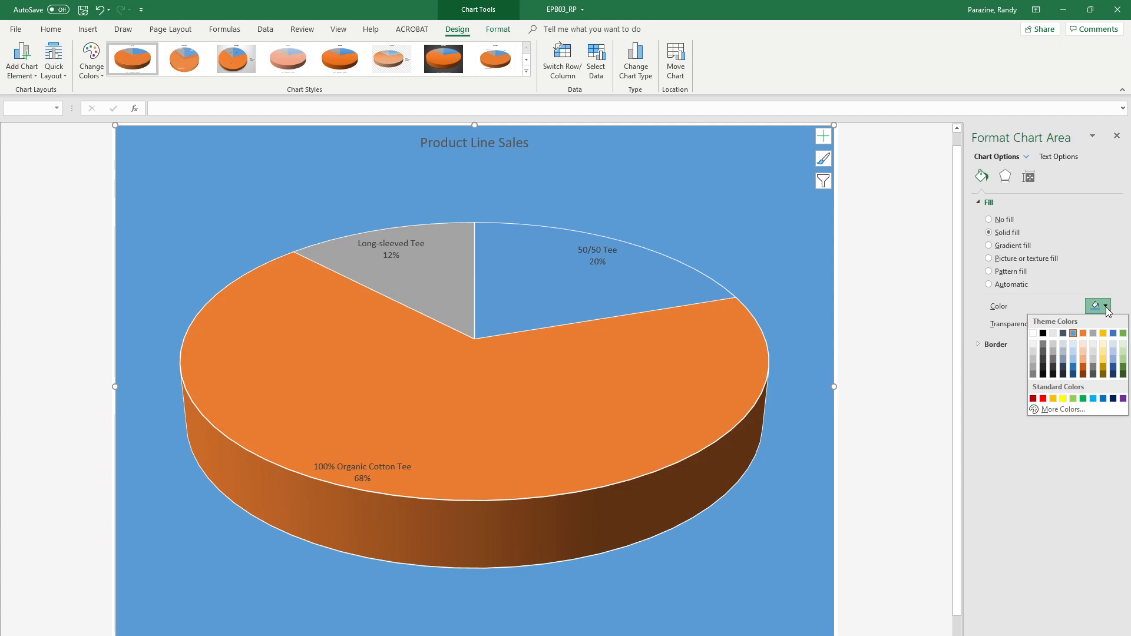
{"action": "left_click", "coordinate": [1103, 345]}
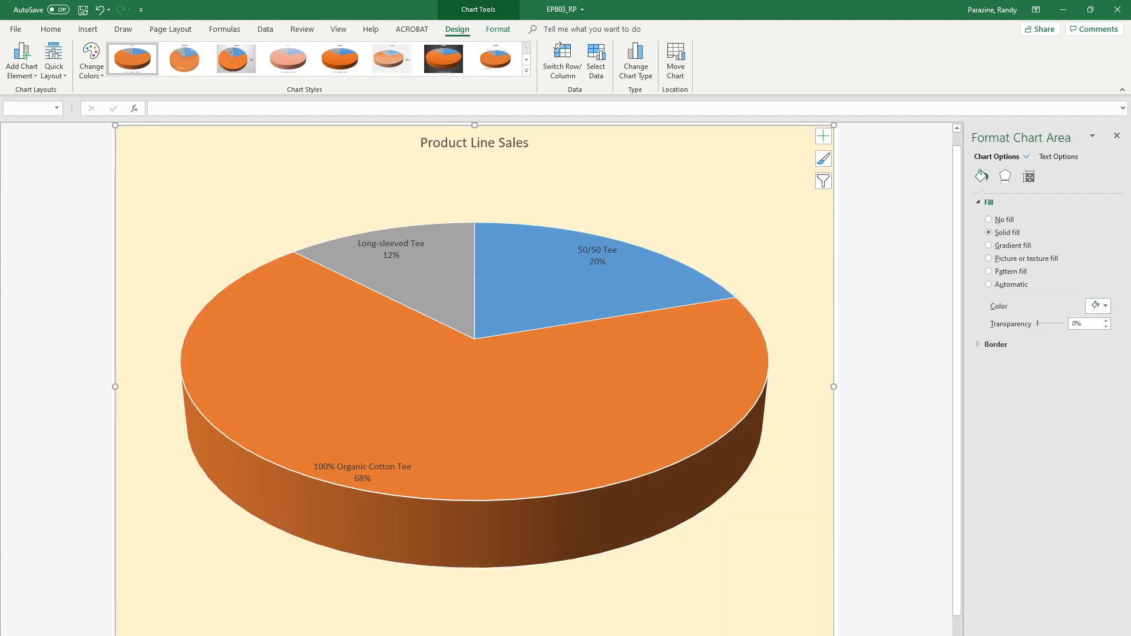
Fill the chart area of the Sales by Size chart with solid Gold, Accent 4, Lighter 80%
{"action": "left_click", "coordinate": [293, 635]}
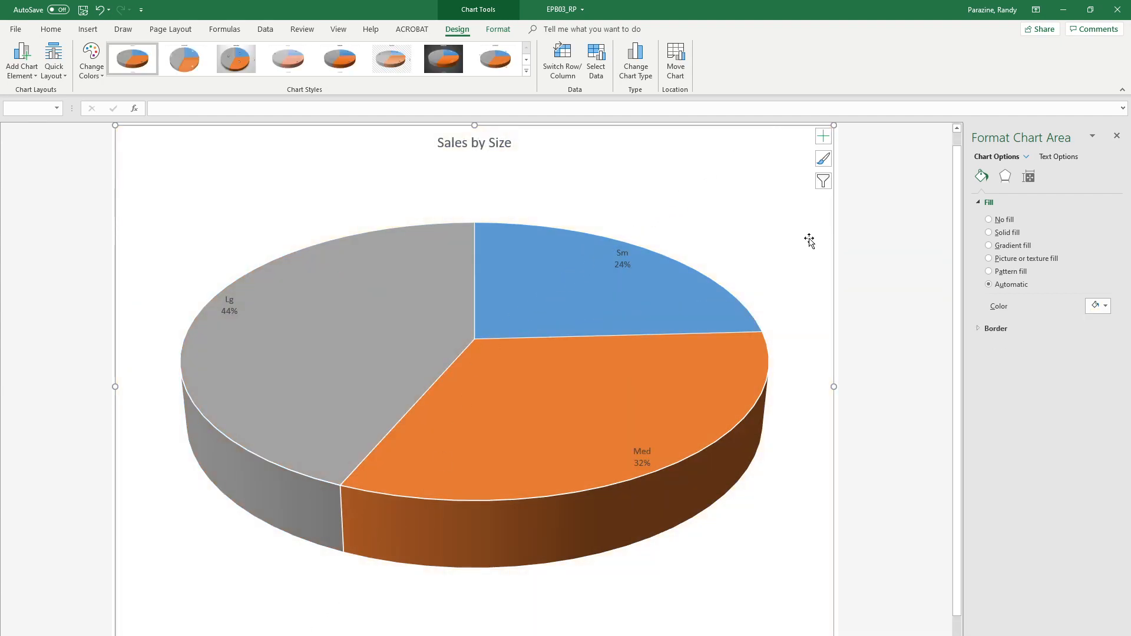
{"action": "left_click", "coordinate": [990, 233]}
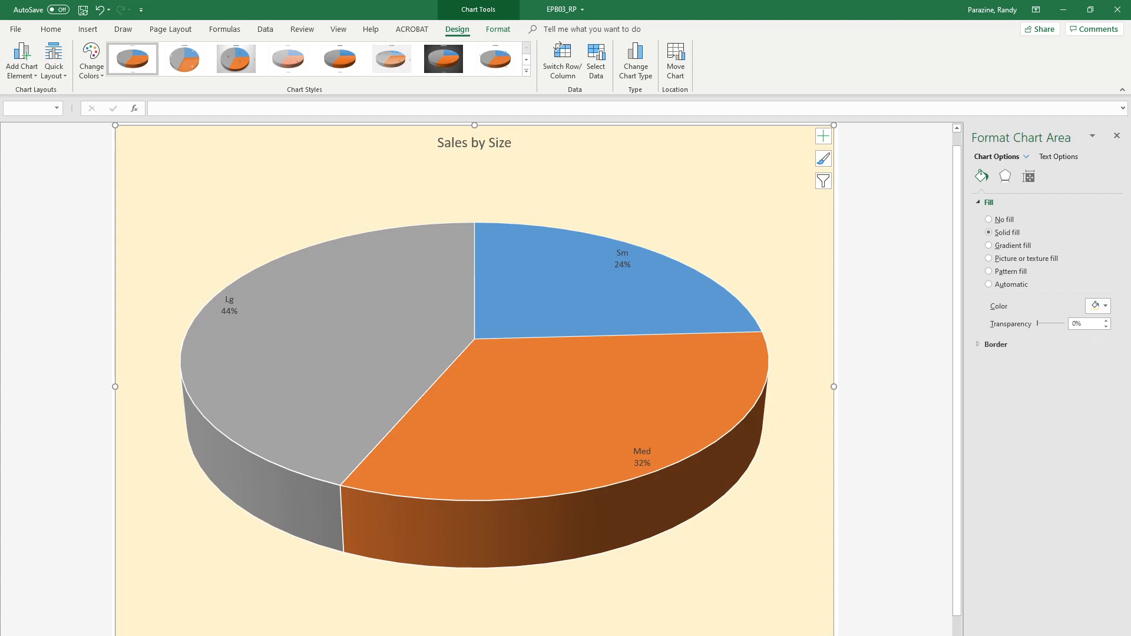
{"action": "left_click", "coordinate": [1098, 305]}
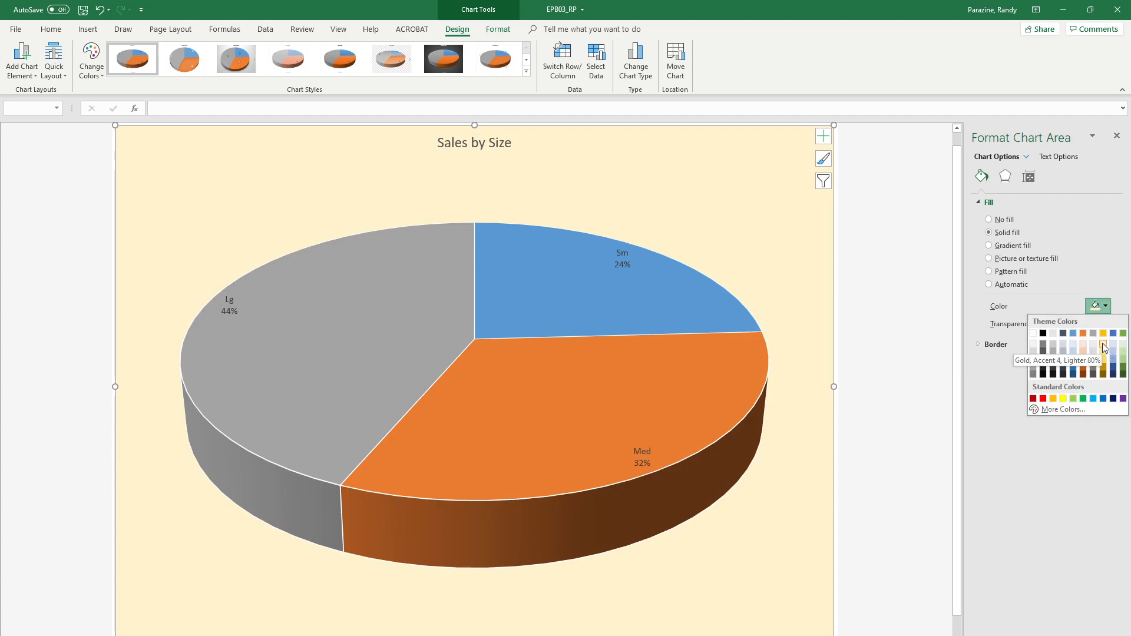
{"action": "left_click", "coordinate": [1103, 345]}
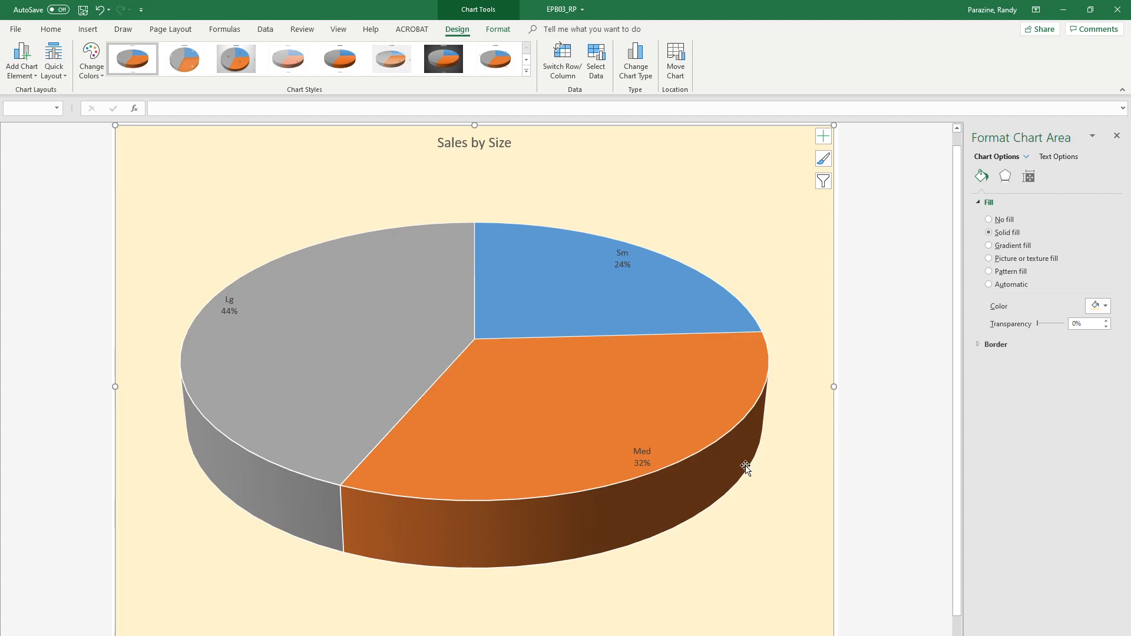
Explode only the Sm slice of the Sales by Size pie, pulling it away from the other slices
{"action": "left_click", "coordinate": [537, 291]}
{"action": "left_click", "coordinate": [553, 291]}
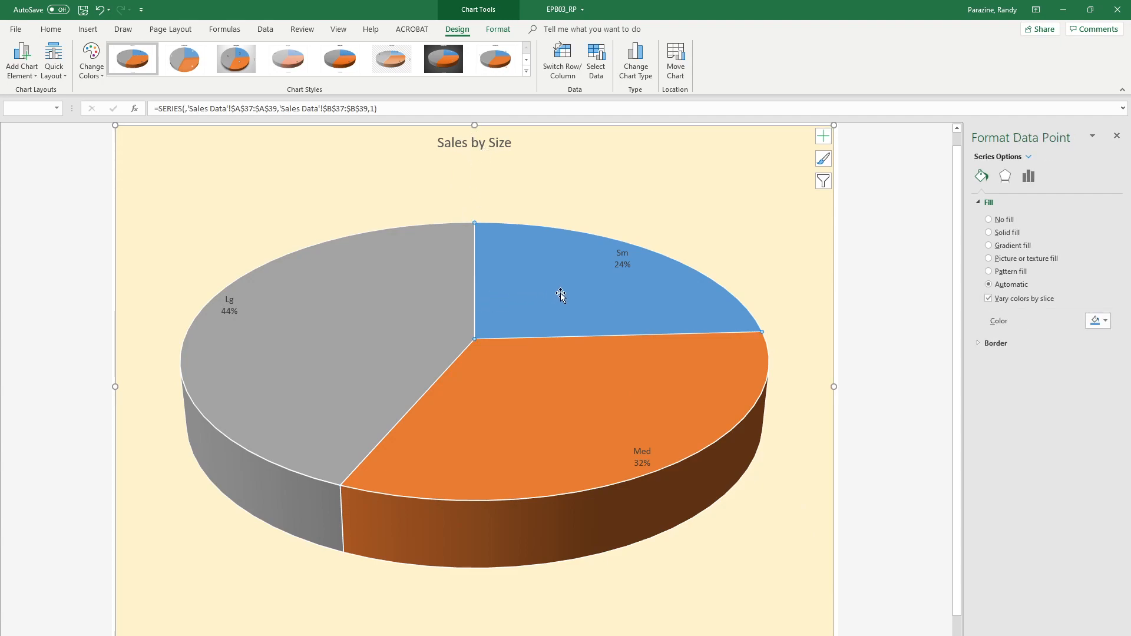
{"action": "left_click_drag", "start_coordinate": [565, 295], "coordinate": [616, 241]}
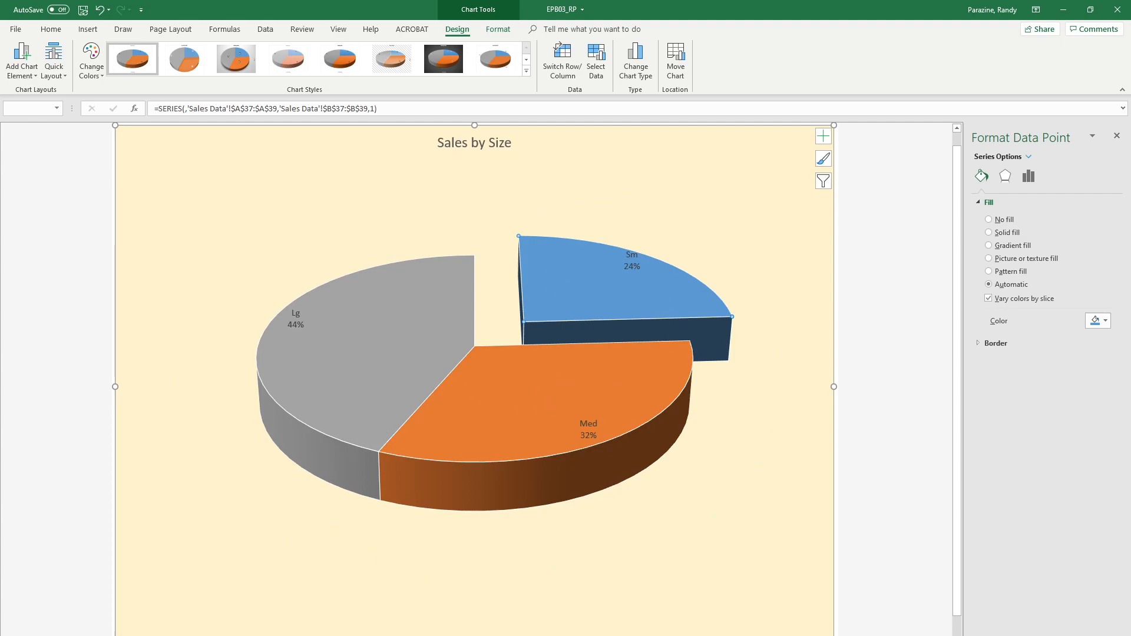
Explode only the Long-sleeved Tee slice of the Product Line Sales pie, pulling it away from the other slices
{"action": "key", "text": "ctrl+Page_Up"}
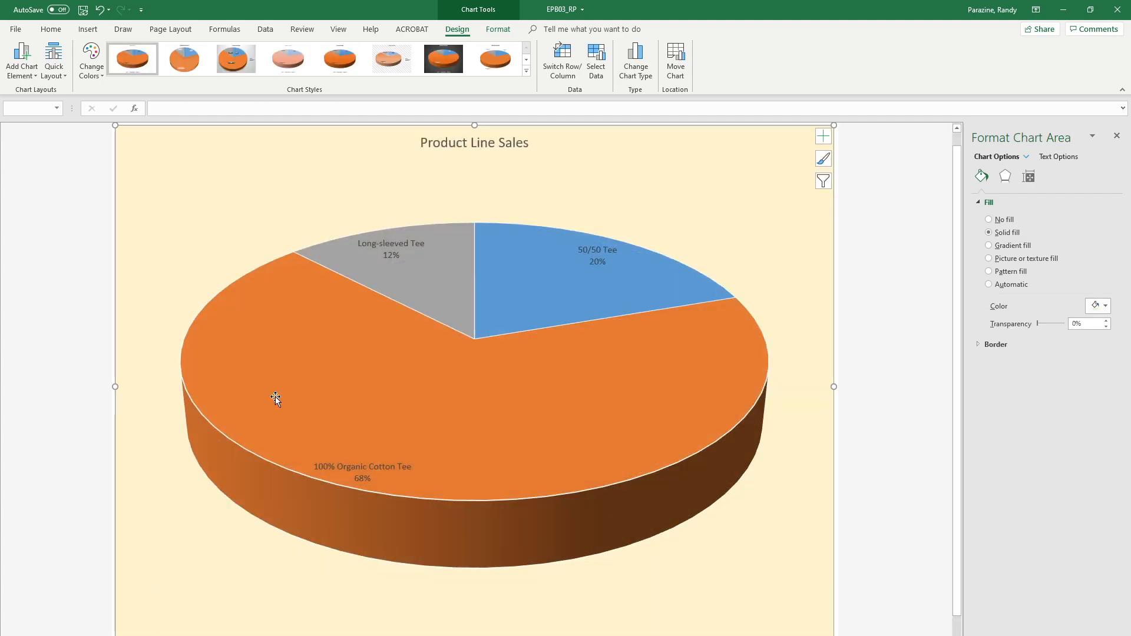
{"action": "left_click", "coordinate": [409, 278]}
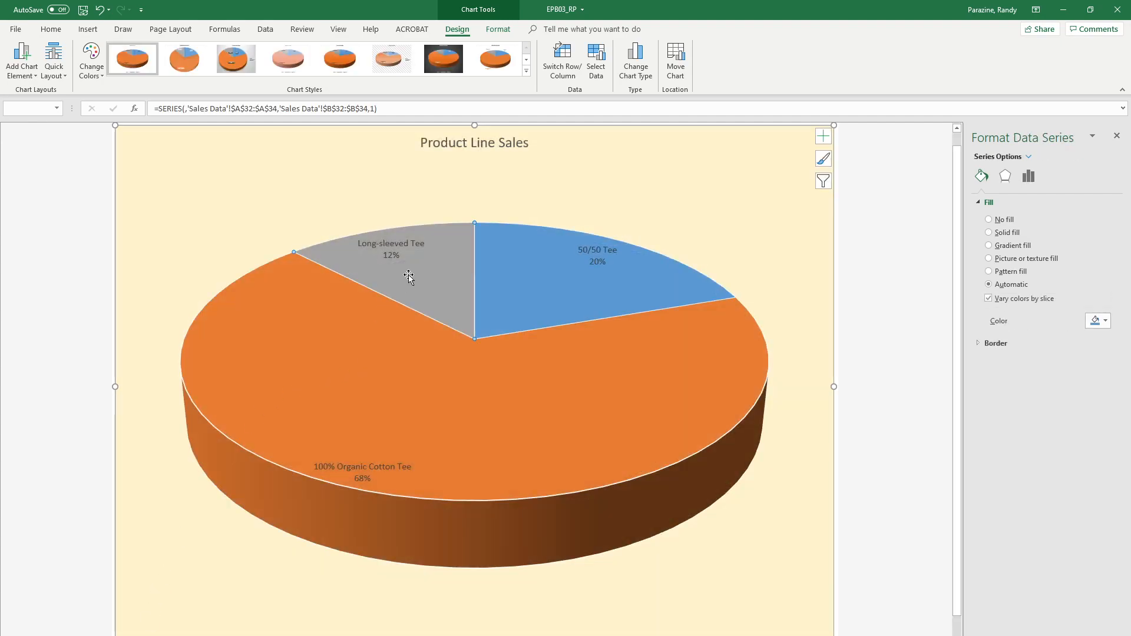
{"action": "left_click_drag", "start_coordinate": [409, 278], "coordinate": [379, 220]}
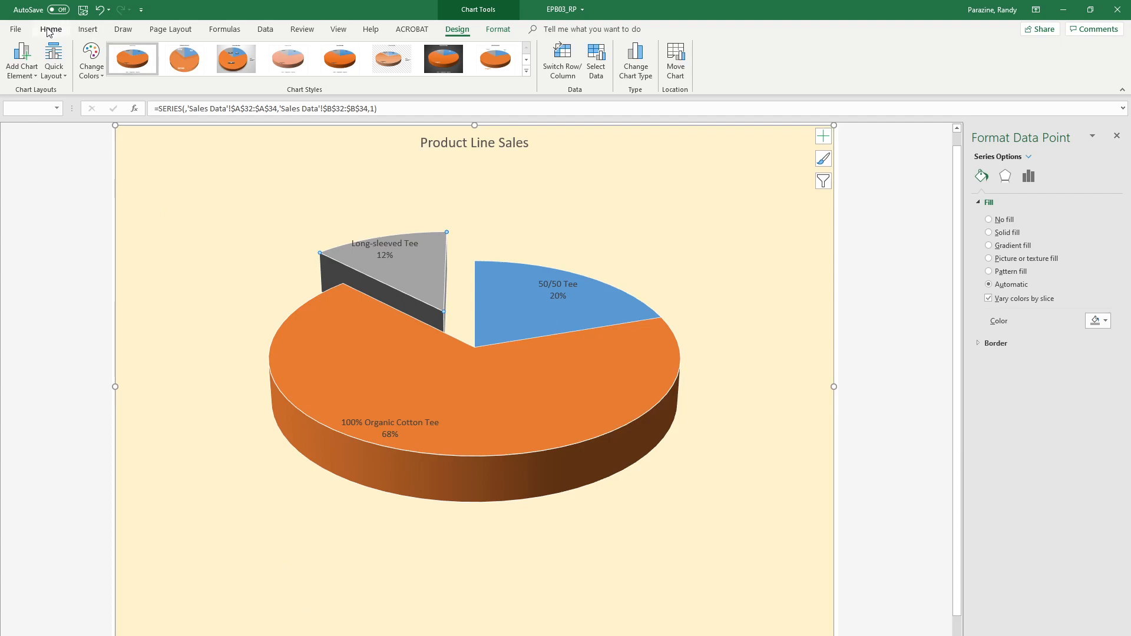
Add a new blank worksheet to the workbook and rename it
{"action": "left_click", "coordinate": [93, 33]}
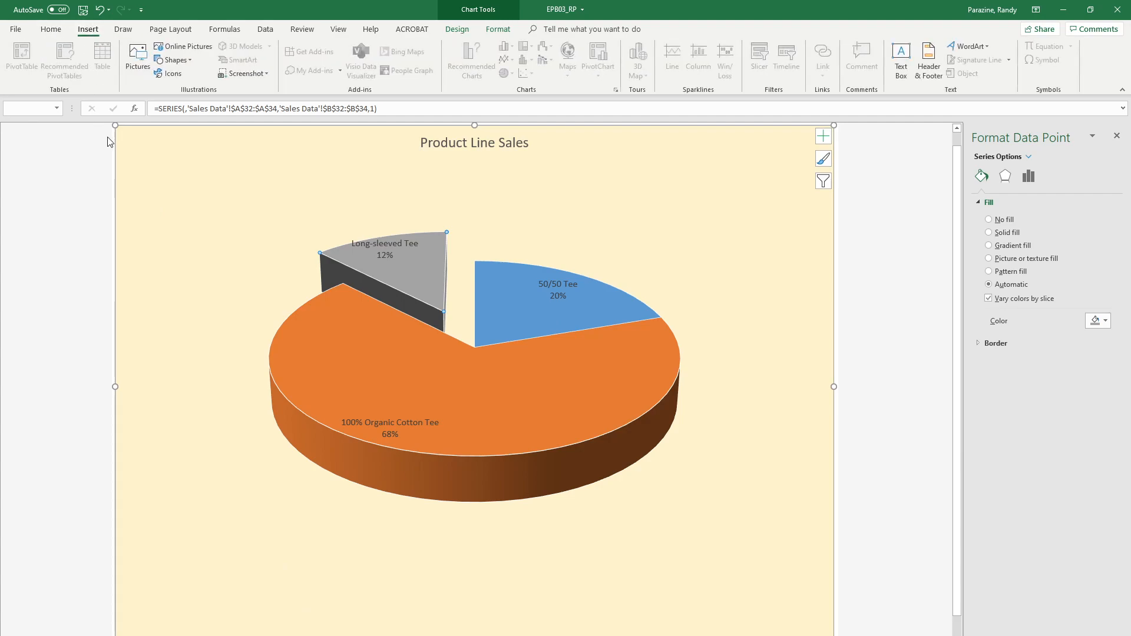
{"action": "left_click", "coordinate": [901, 267]}
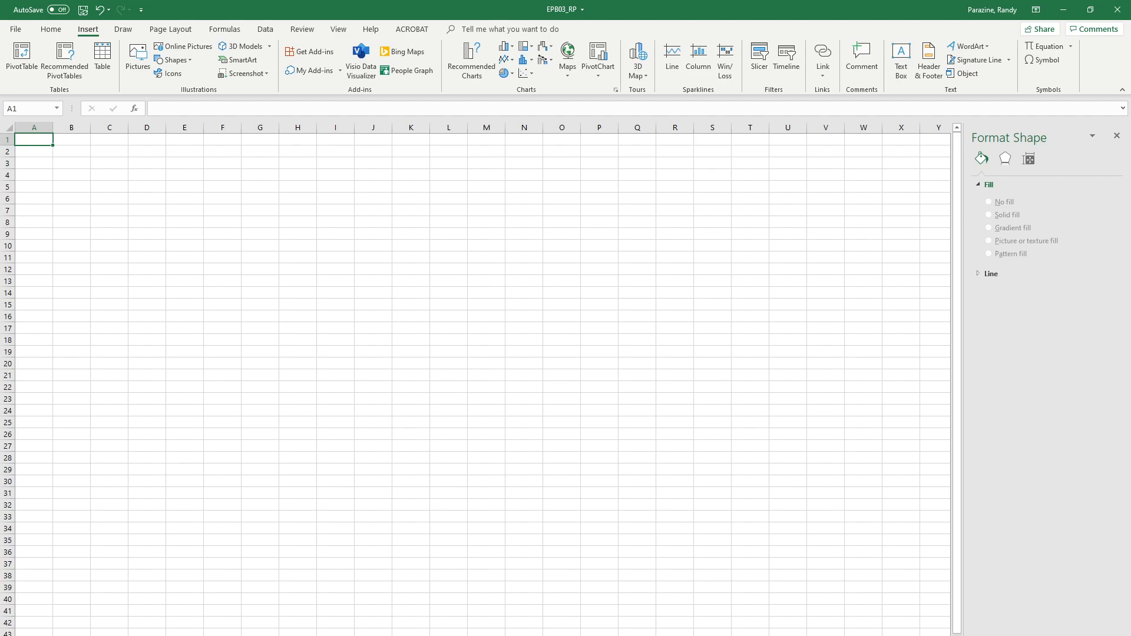
{"action": "right_click", "coordinate": [198, 635]}
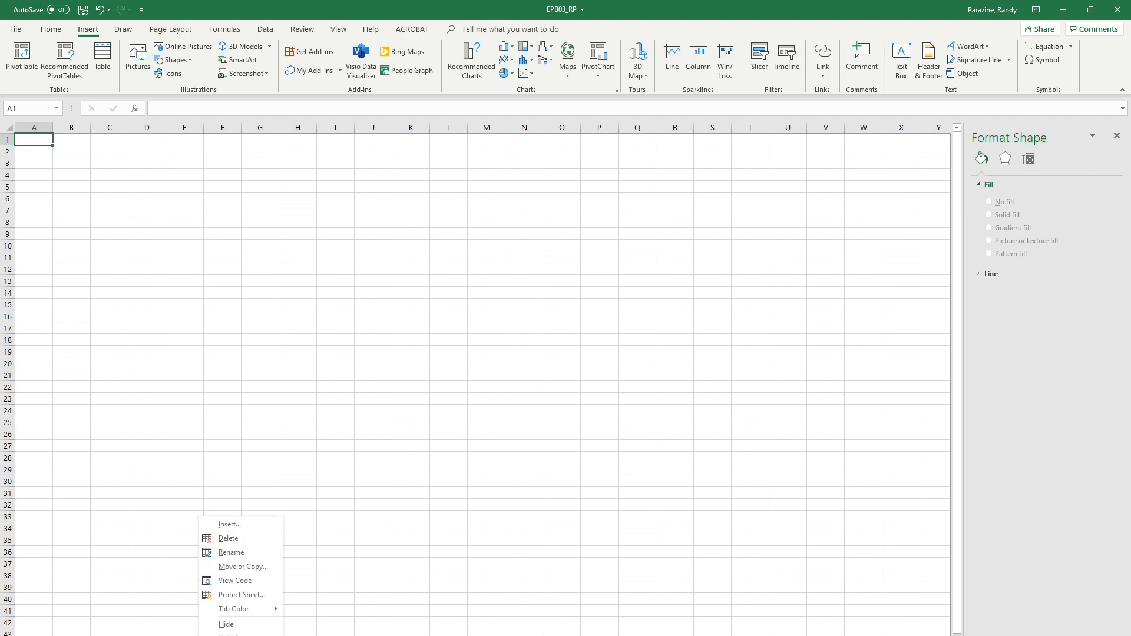
{"action": "left_click", "coordinate": [242, 552]}
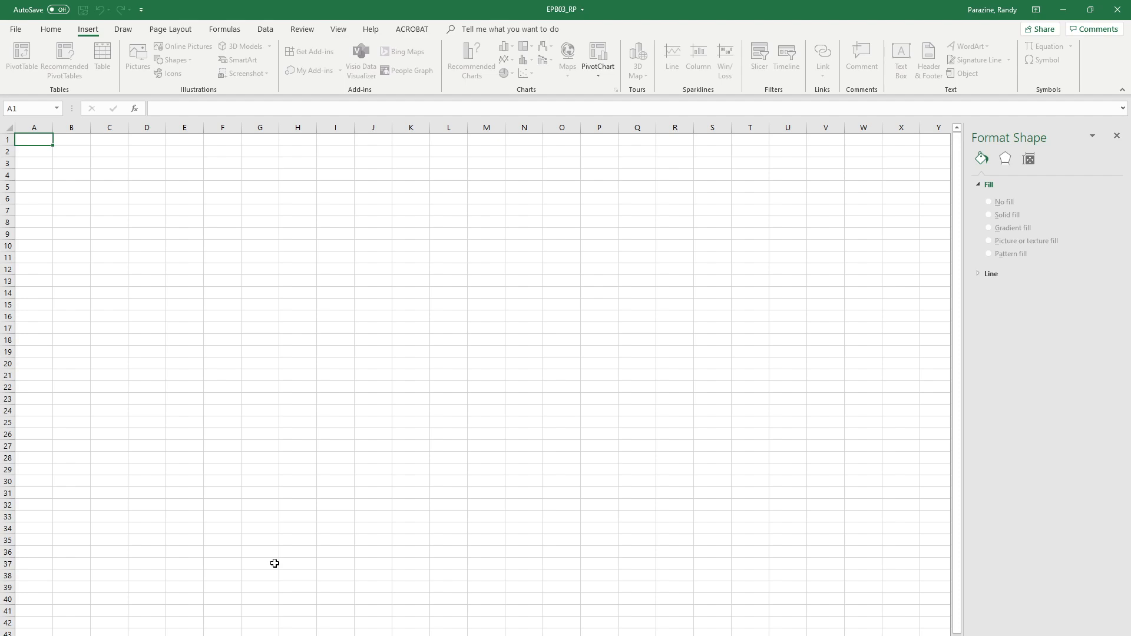
{"action": "left_click", "coordinate": [270, 493]}
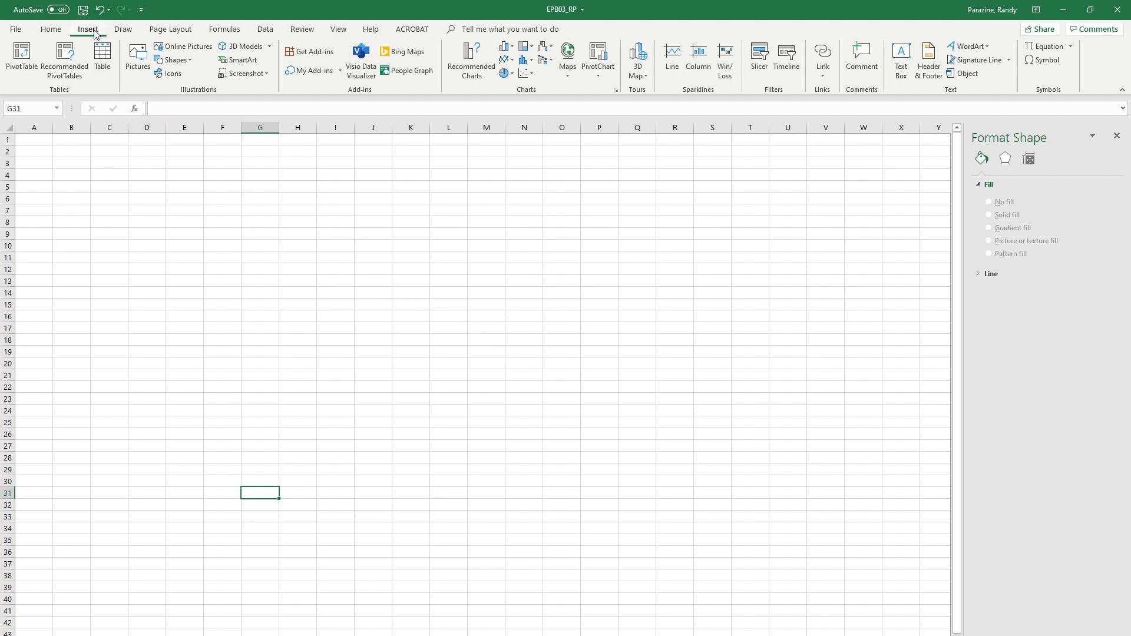
Insert a Grid Matrix SmartArt graphic on the new worksheet
{"action": "left_click", "coordinate": [257, 62]}
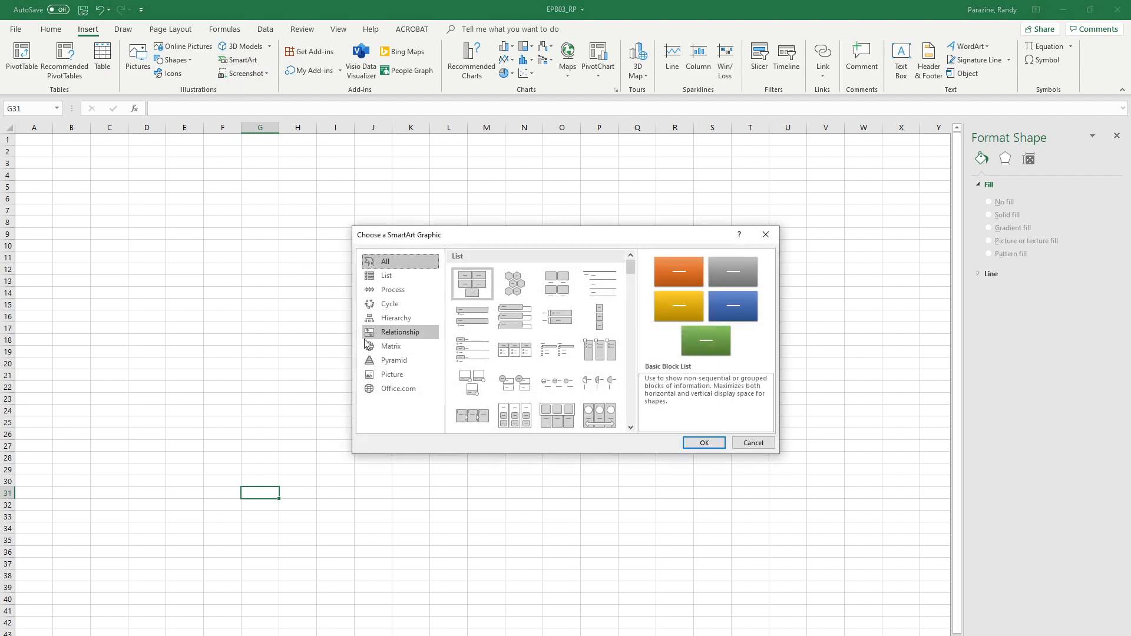
{"action": "left_click", "coordinate": [388, 349]}
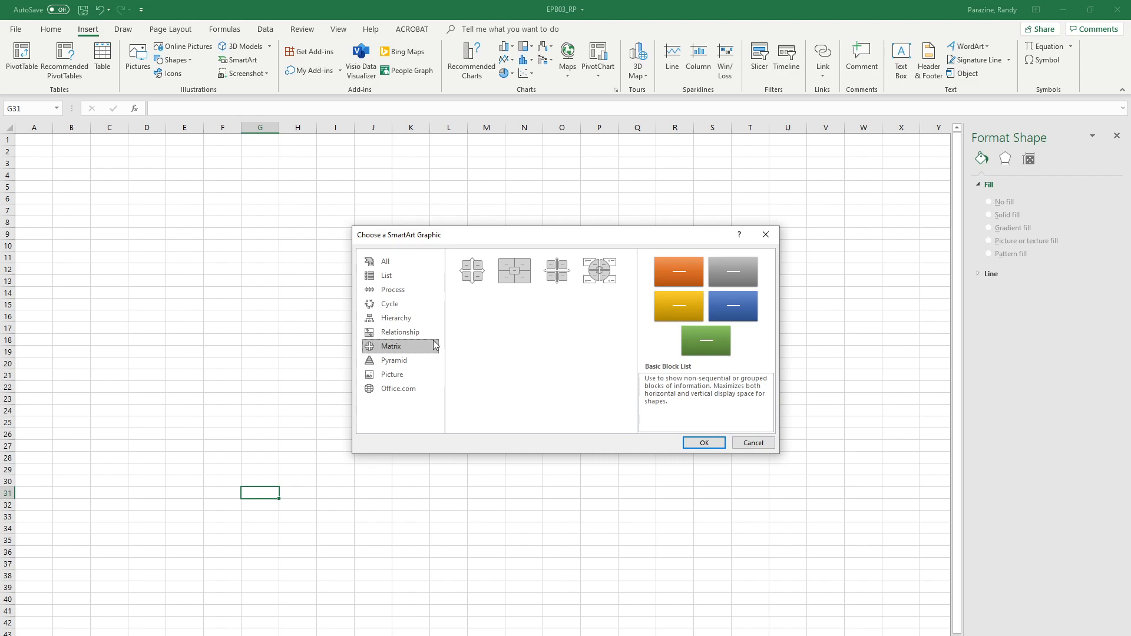
{"action": "left_click", "coordinate": [560, 275]}
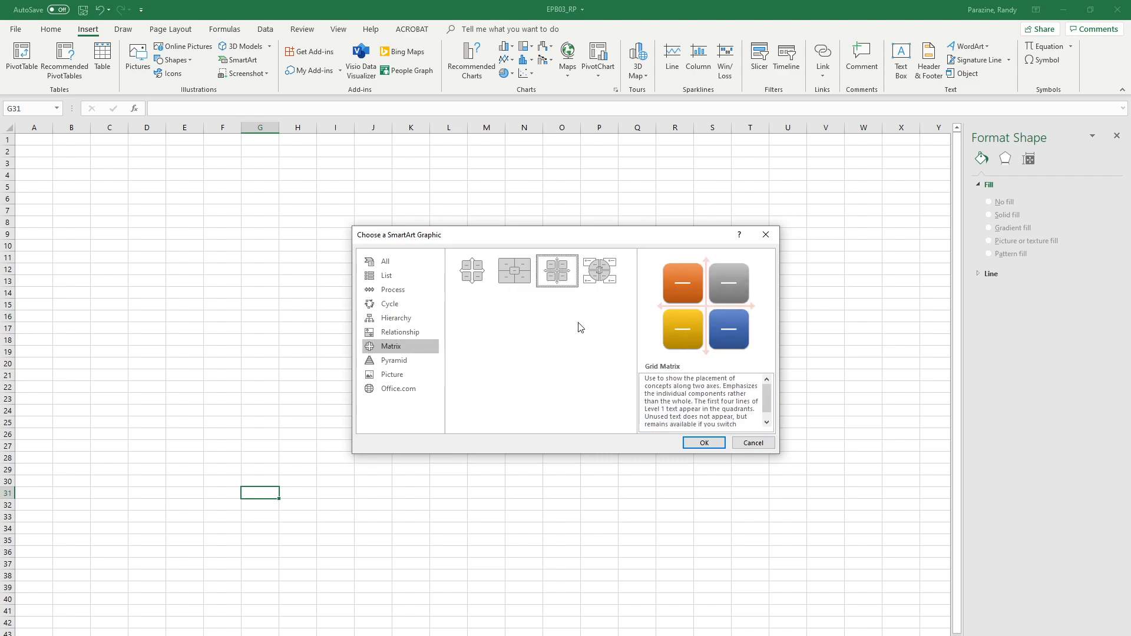
{"action": "left_click", "coordinate": [701, 443]}
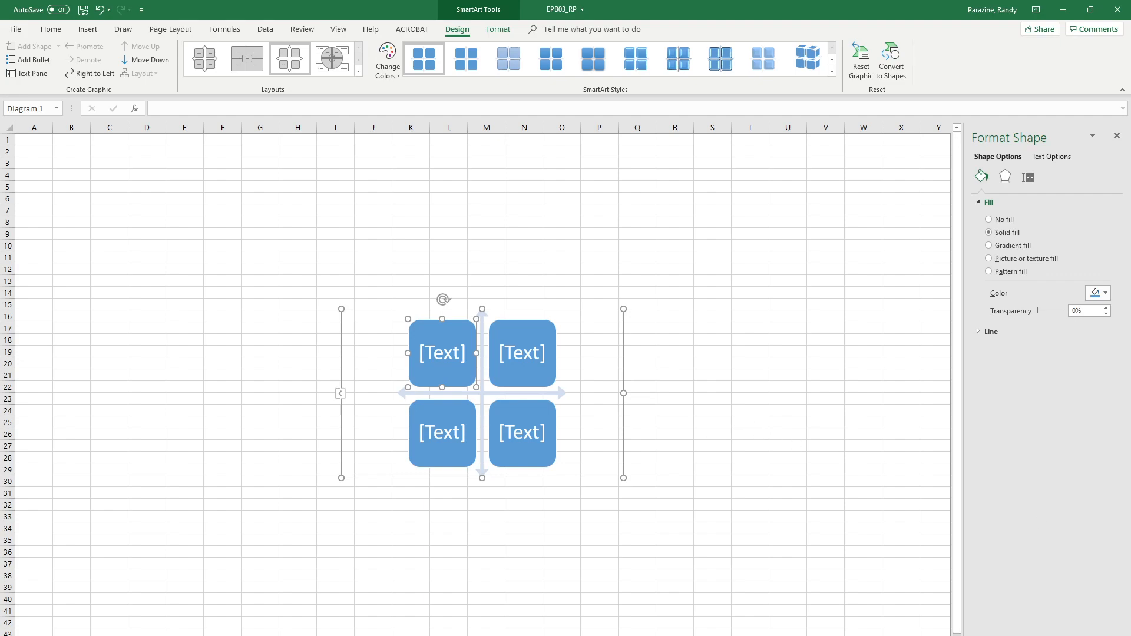
Label the two upper quadrants of the matrix "Organic Cotton Socks" and "Organic Cotton Sweatshirts"
{"action": "left_click", "coordinate": [26, 74]}
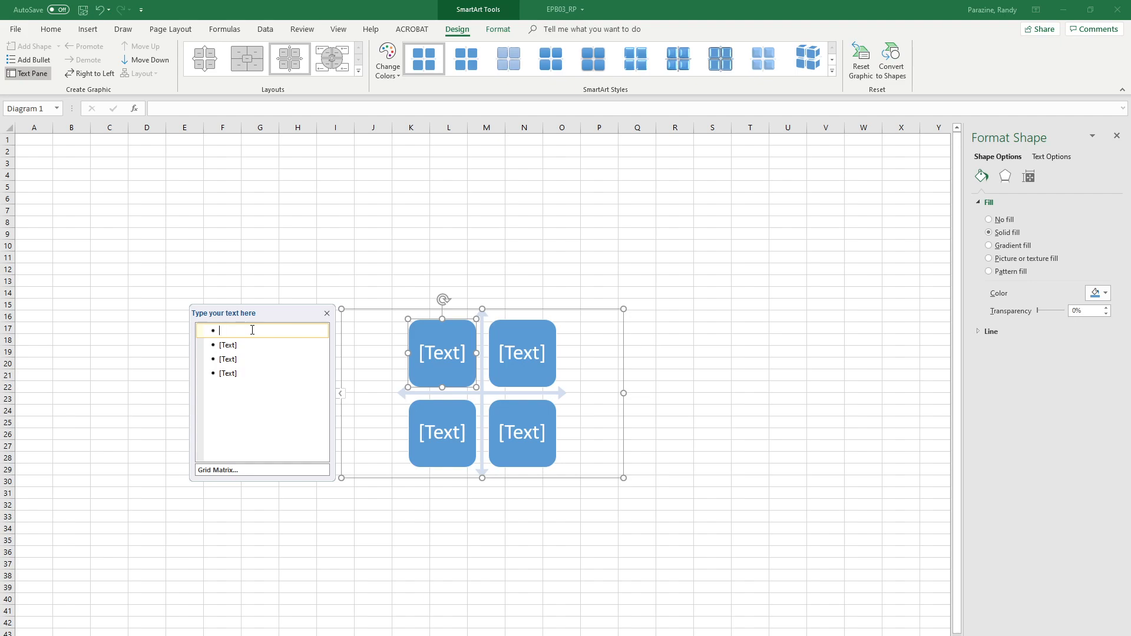
{"action": "type", "text": "O"}
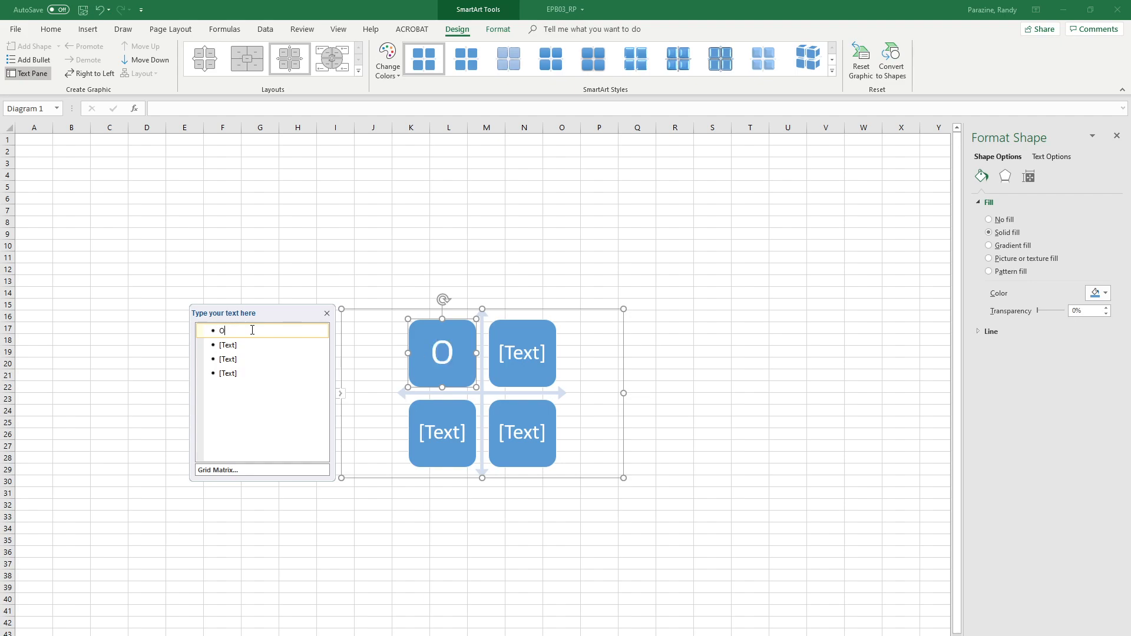
{"action": "type", "text": "rganic C"}
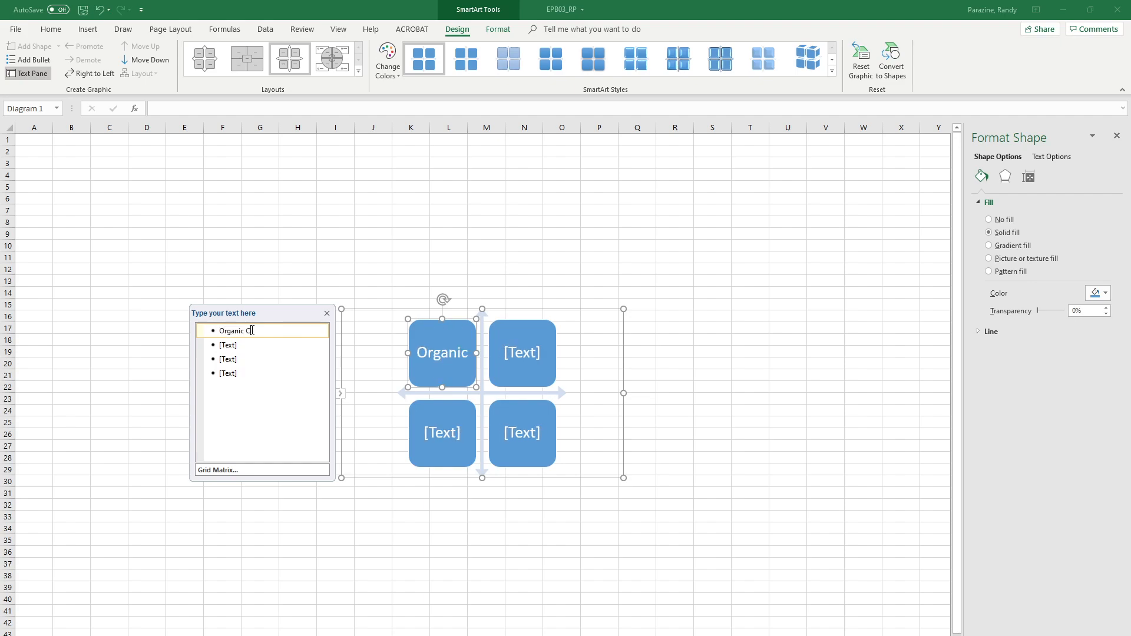
{"action": "type", "text": "otten Socks"}
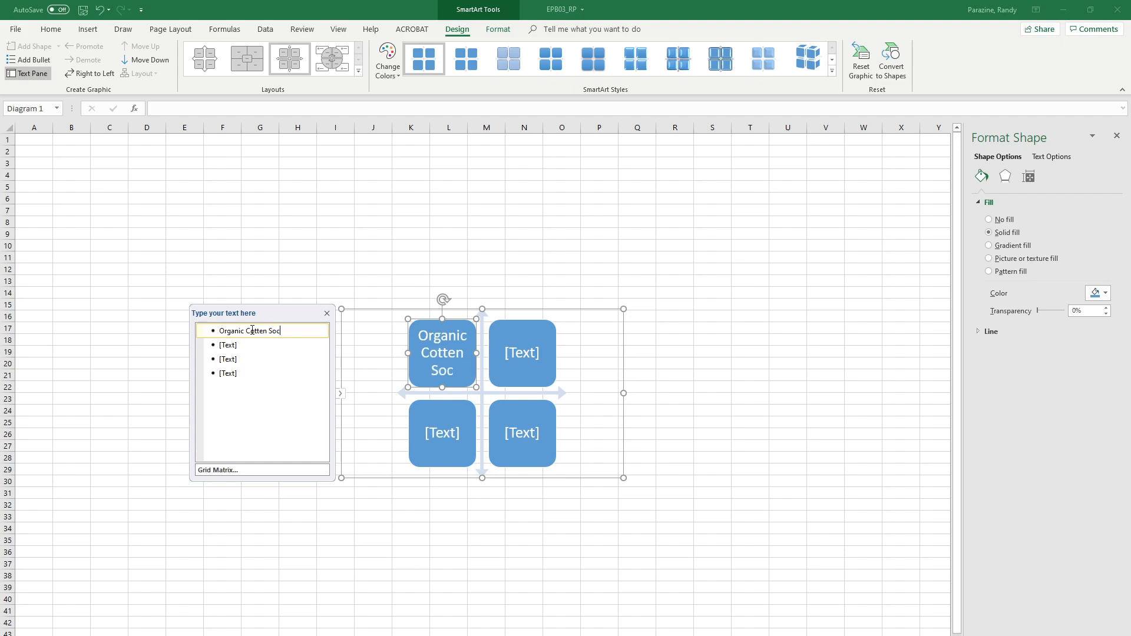
{"action": "left_click", "coordinate": [250, 358]}
{"action": "left_click", "coordinate": [253, 347]}
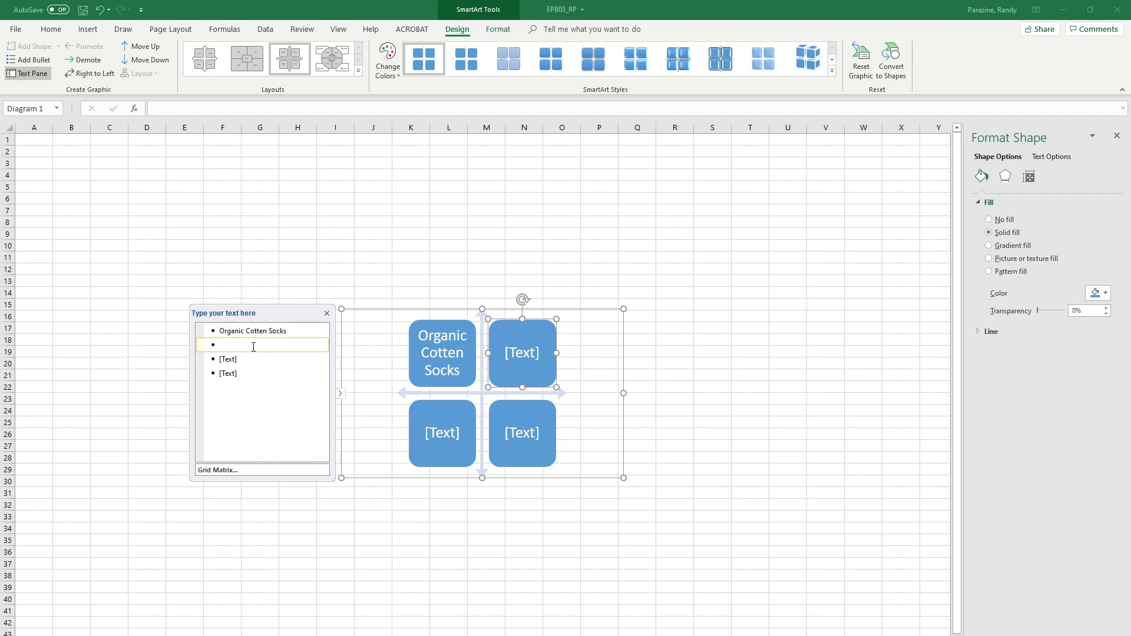
{"action": "type", "text": "Organic Co"}
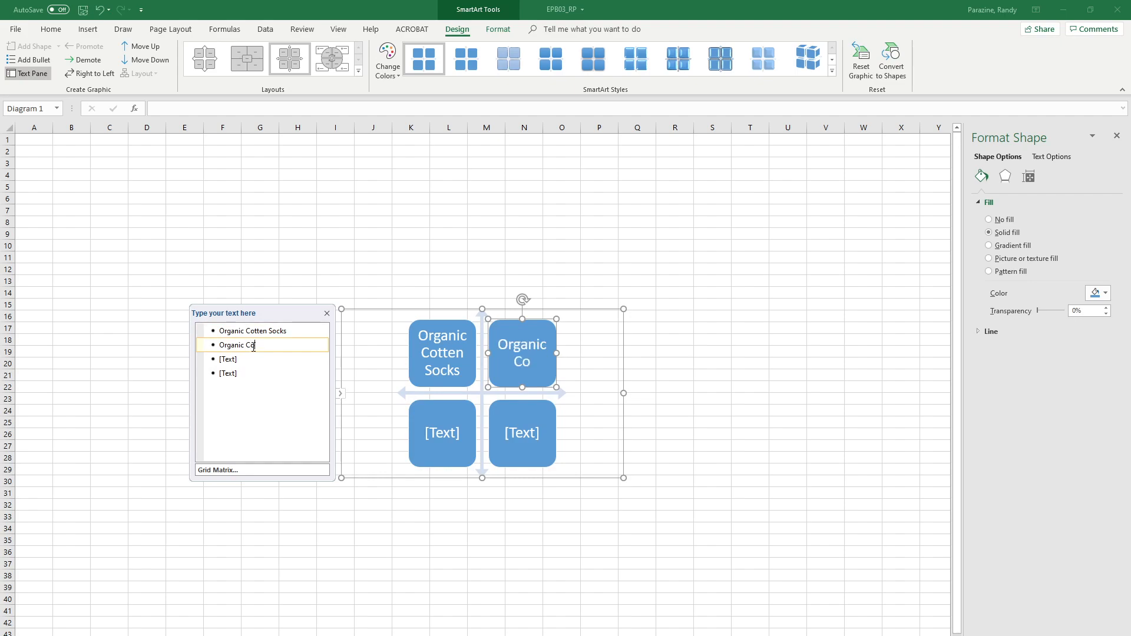
{"action": "type", "text": "tton Sweatshirts"}
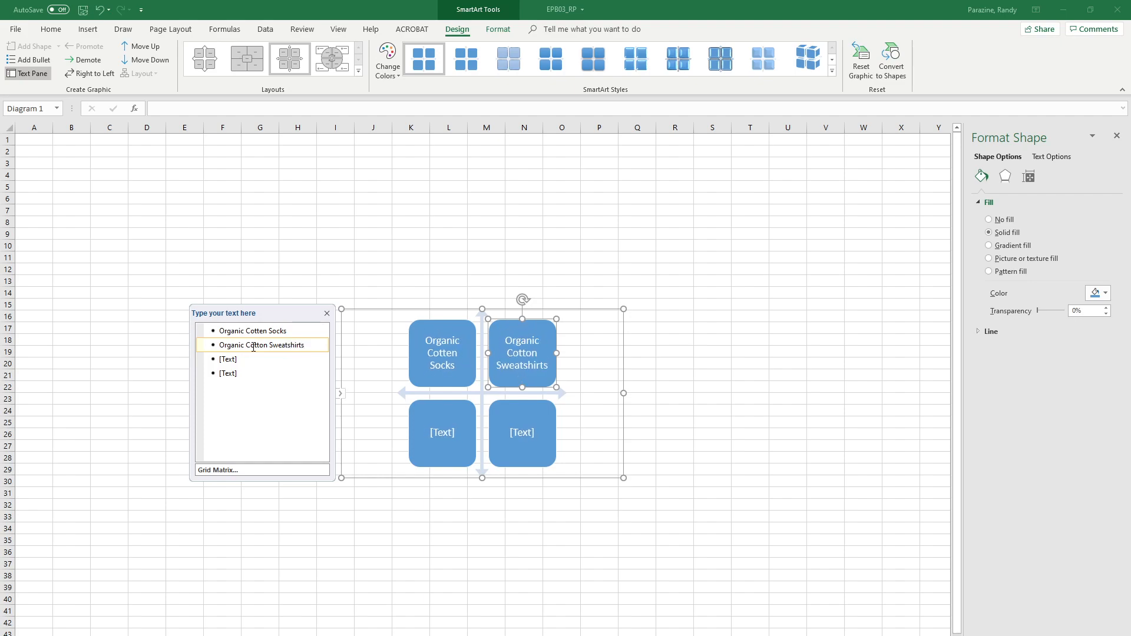
{"action": "left_click", "coordinate": [264, 333]}
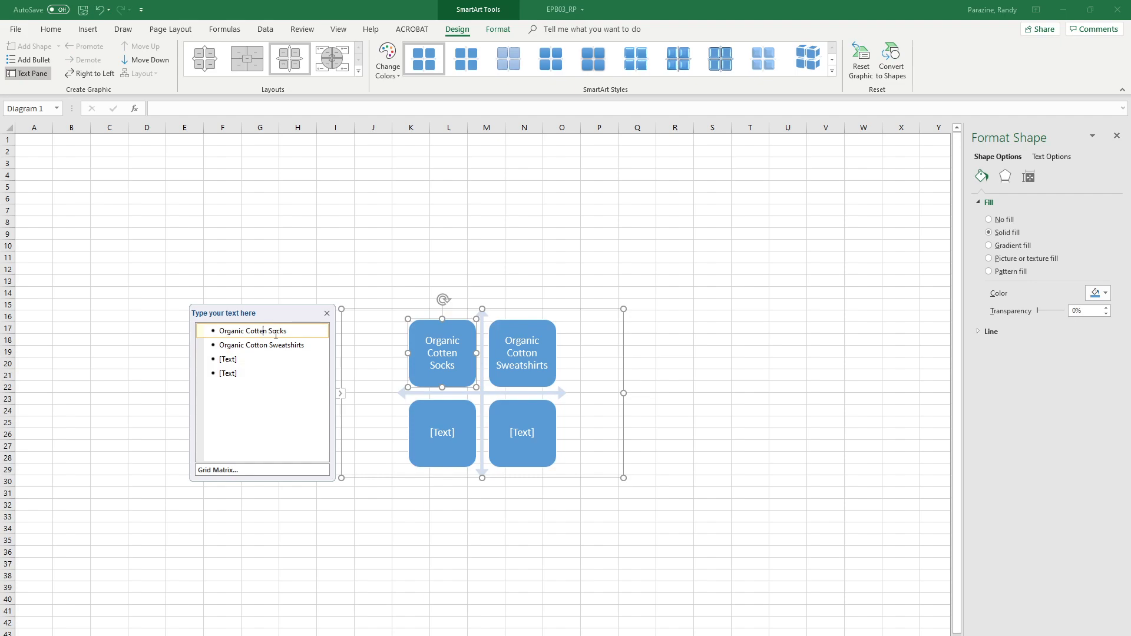
{"action": "key", "text": "BackSpace"}
{"action": "type", "text": "o"}
Label the two lower quadrants of the matrix "Natural Dyes Line" and "Children's Tees", and finish the text entry
{"action": "left_click", "coordinate": [233, 362]}
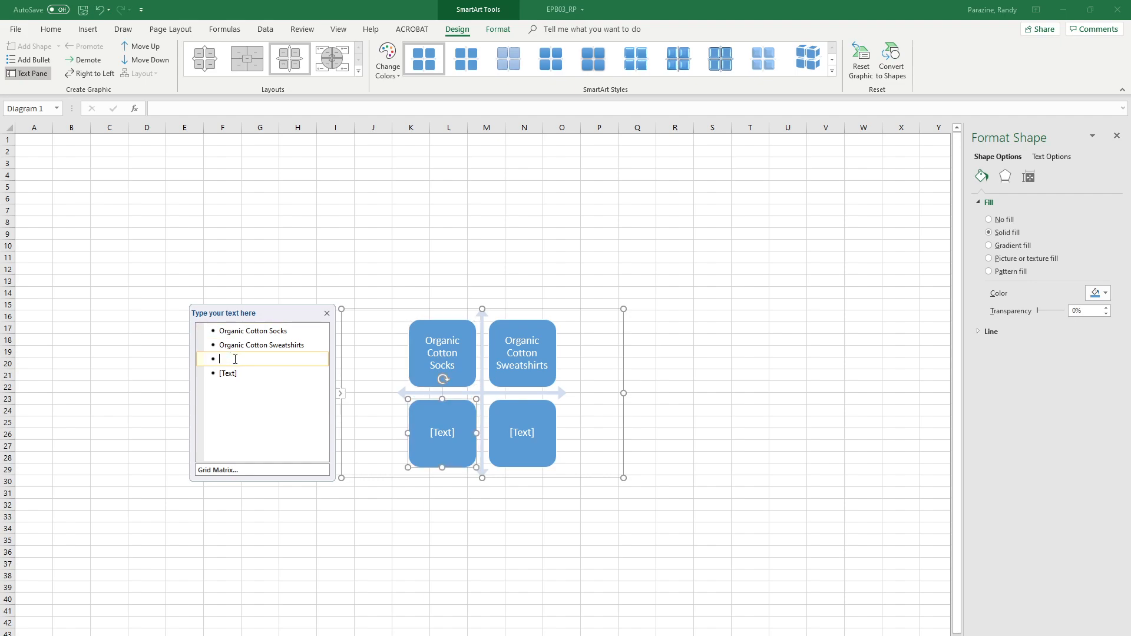
{"action": "type", "text": "Natural Dyes Line"}
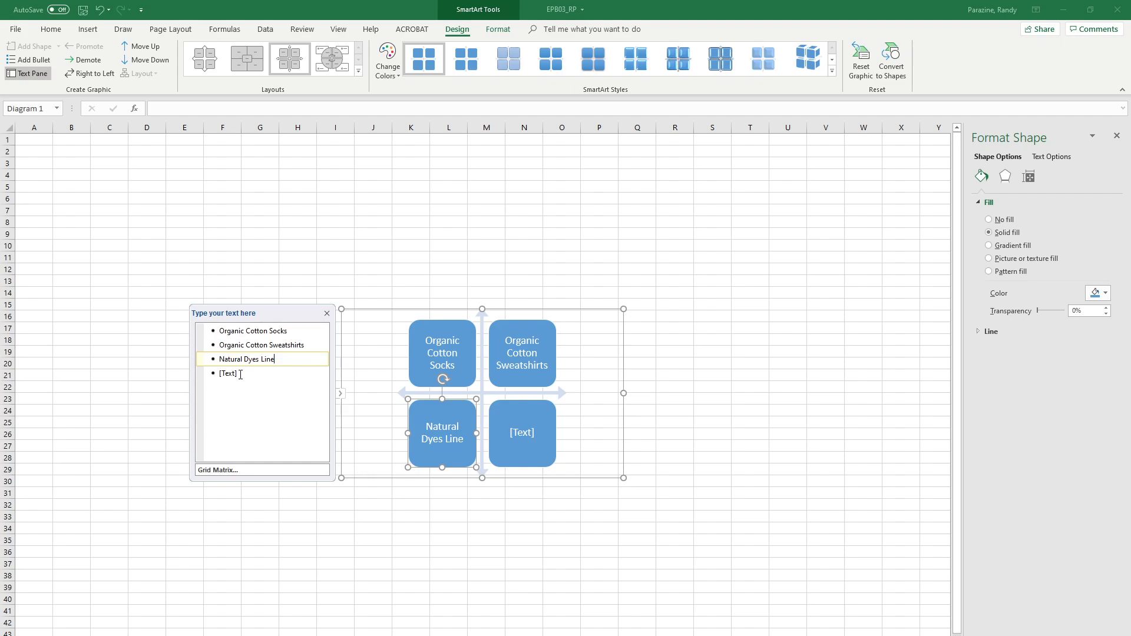
{"action": "left_click", "coordinate": [240, 375]}
{"action": "type", "text": "Children"}
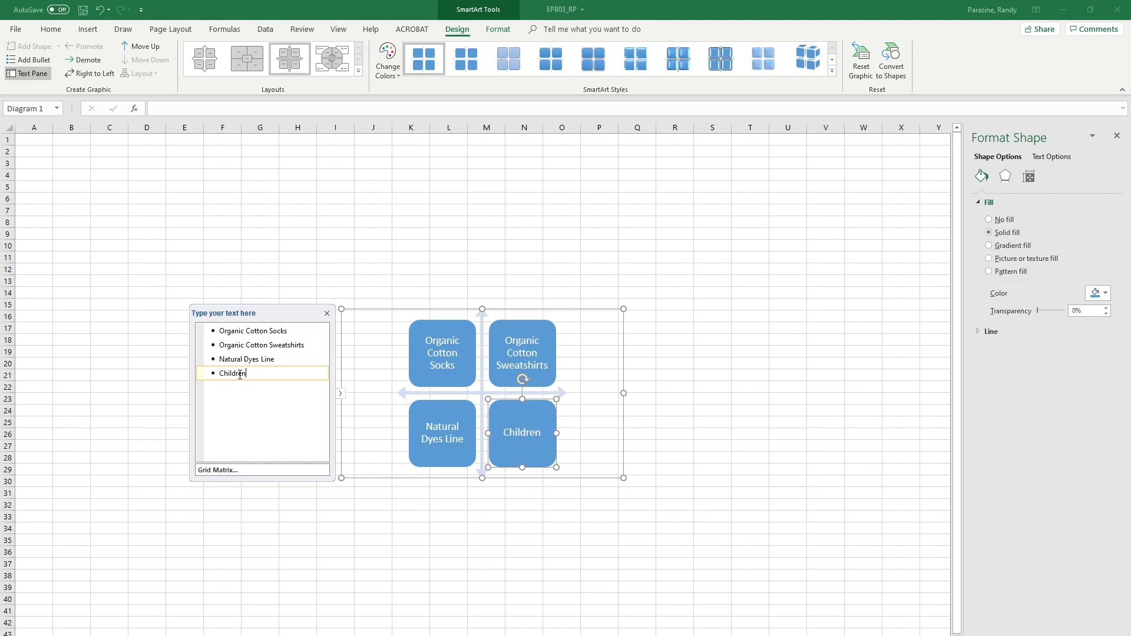
{"action": "type", "text": "'s Tees"}
{"action": "left_click", "coordinate": [327, 315]}
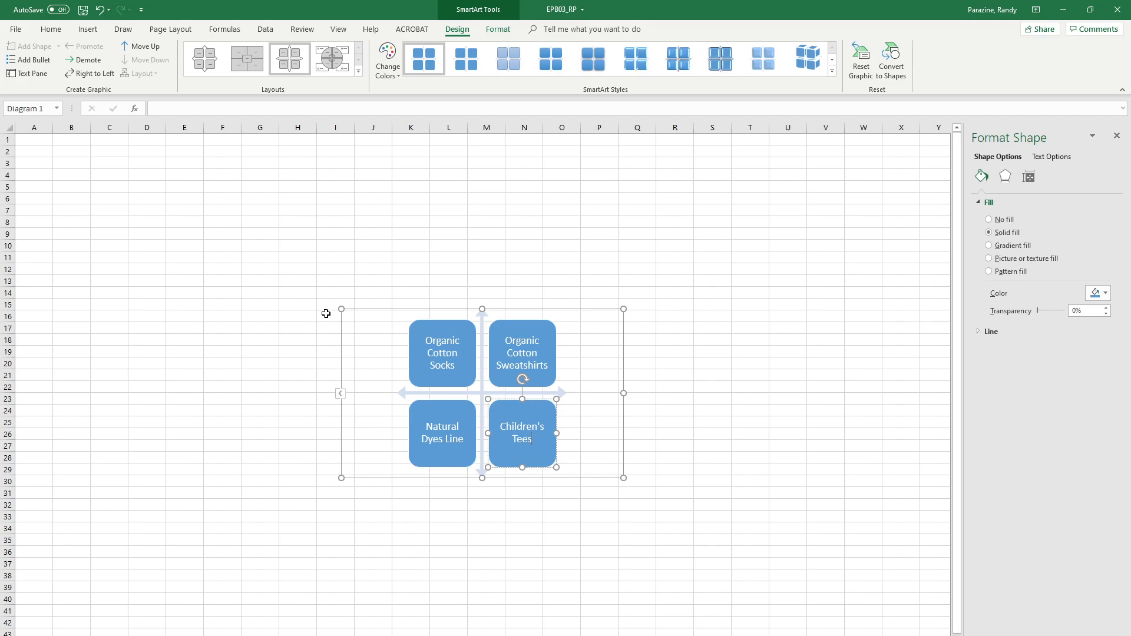
Recolor the matrix with Colorful - Accent Colors and move it to the upper-left corner of the worksheet
{"action": "left_click", "coordinate": [388, 69]}
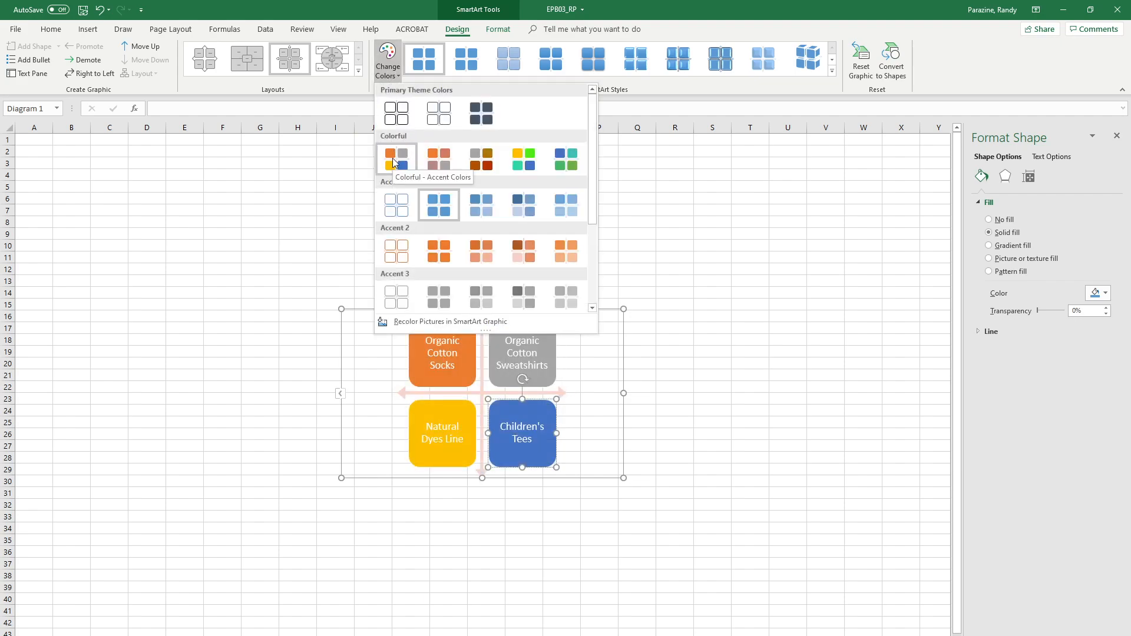
{"action": "left_click", "coordinate": [393, 162]}
{"action": "left_click_drag", "start_coordinate": [402, 312], "coordinate": [12, 138]}
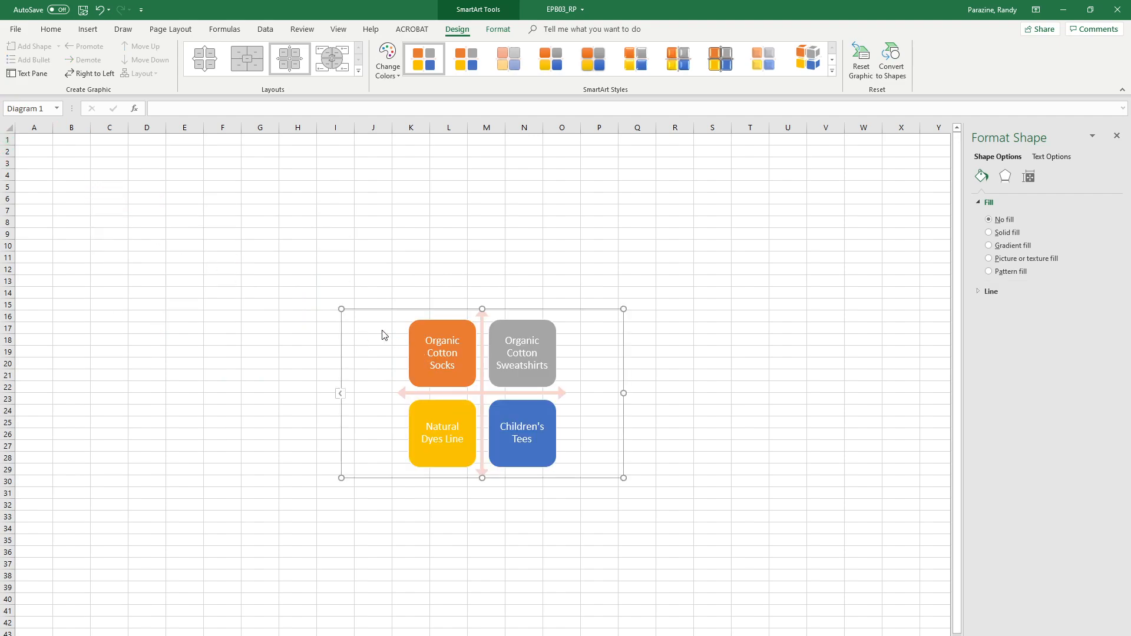
{"action": "left_click_drag", "start_coordinate": [386, 309], "coordinate": [13, 144]}
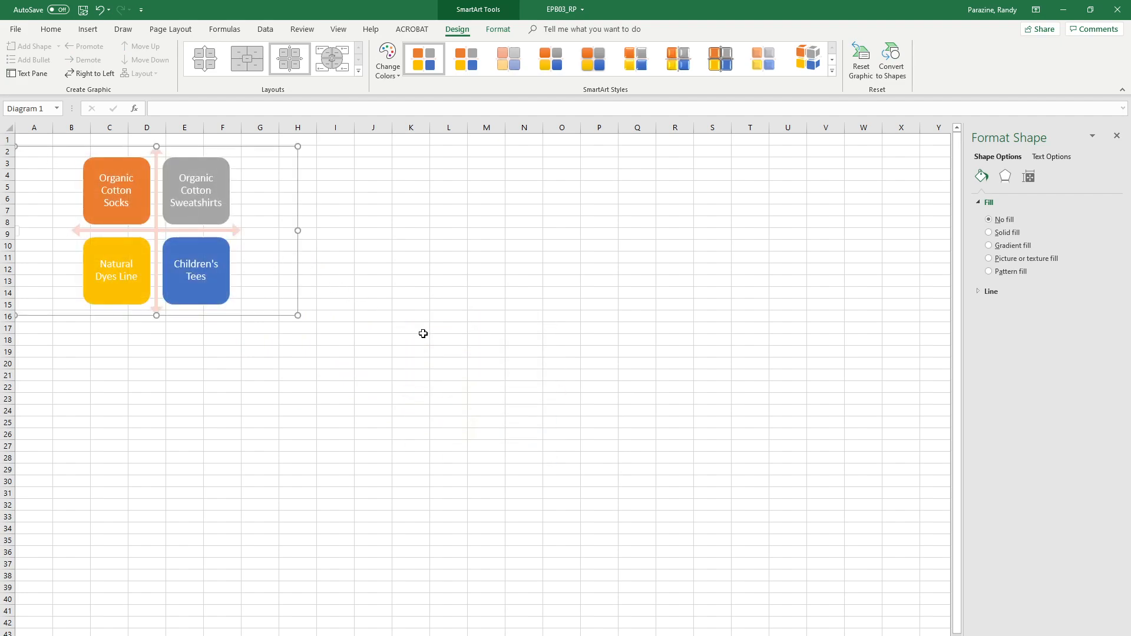
{"action": "left_click", "coordinate": [535, 303]}
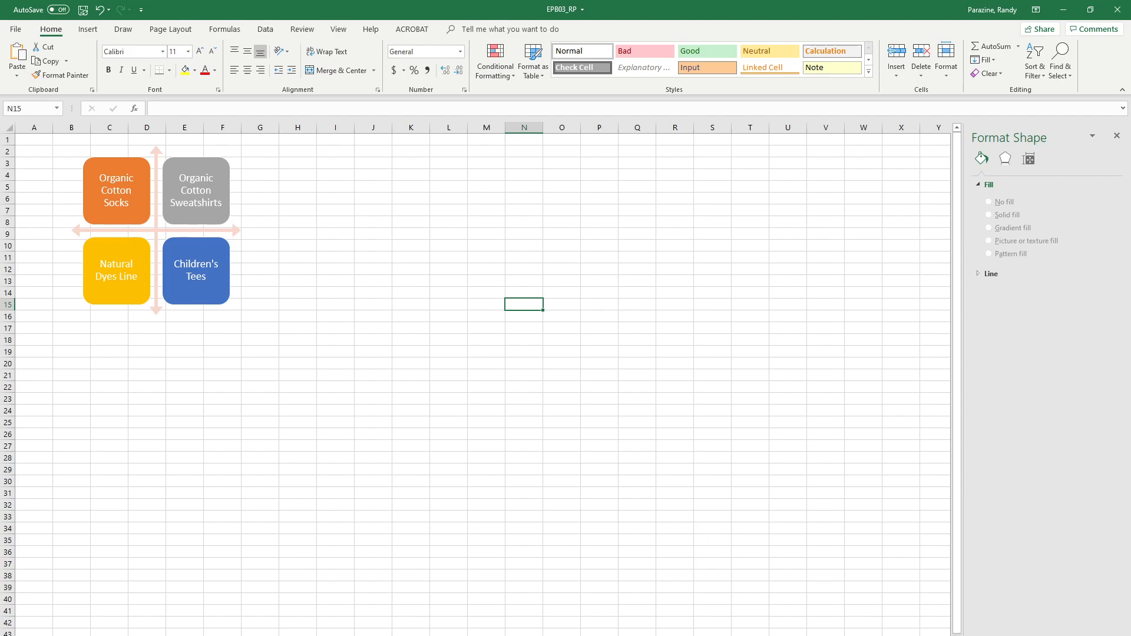
Select cell A1 on the Sales Data sheet and choose Single File Web Page as the Save As format for EPB03_RP
{"action": "key", "text": "ctrl+Page_Up"}
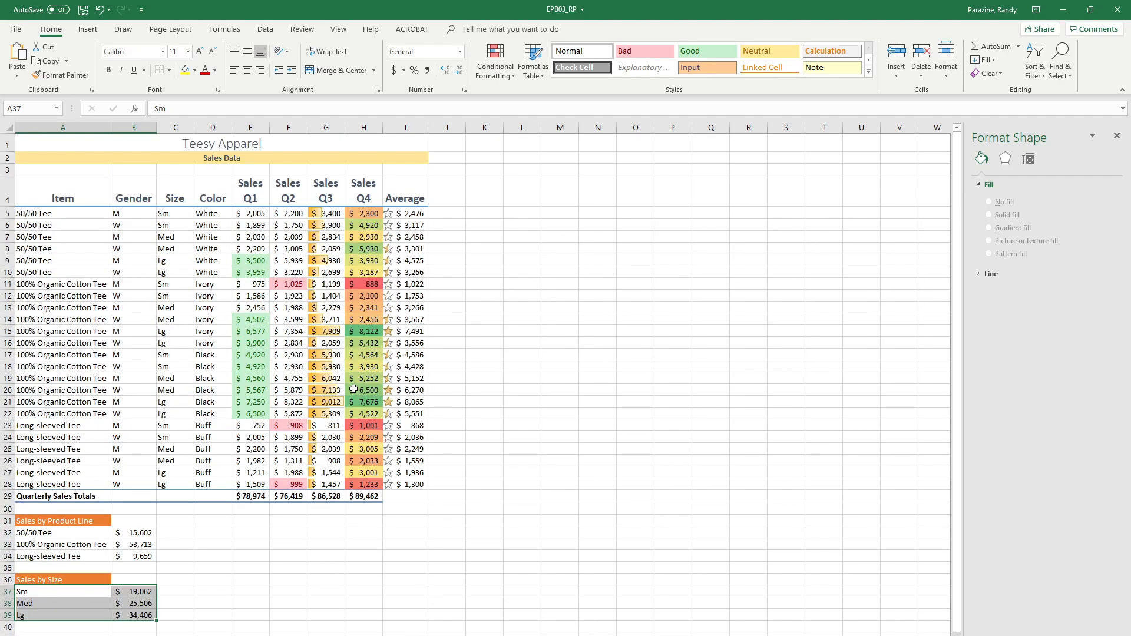
{"action": "left_click", "coordinate": [55, 148]}
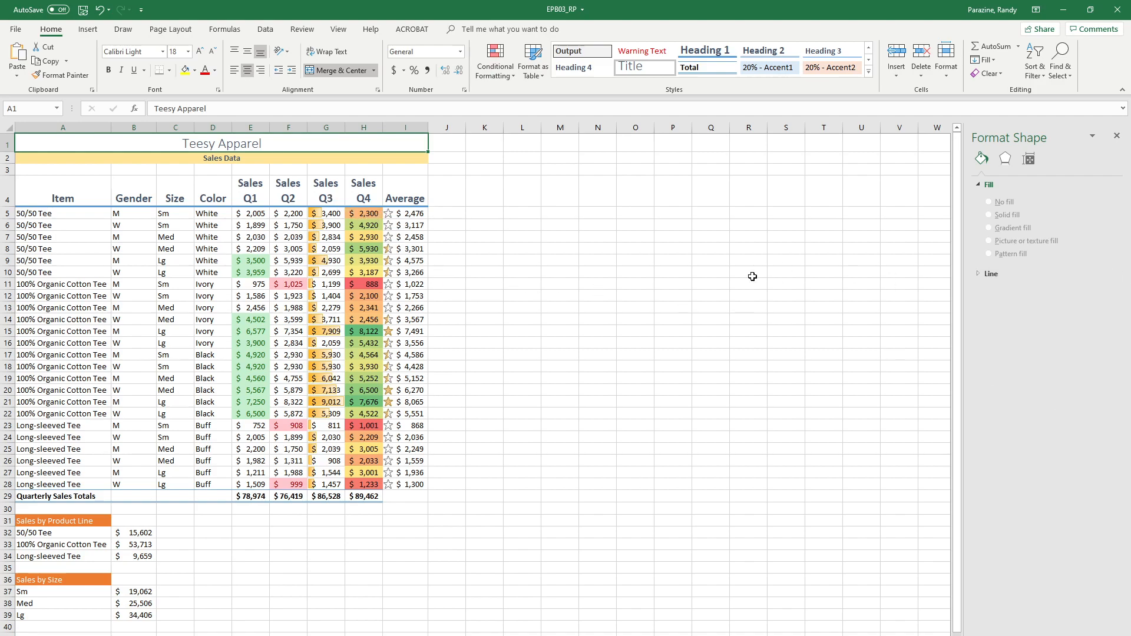
{"action": "left_click", "coordinate": [16, 31]}
{"action": "left_click", "coordinate": [49, 190]}
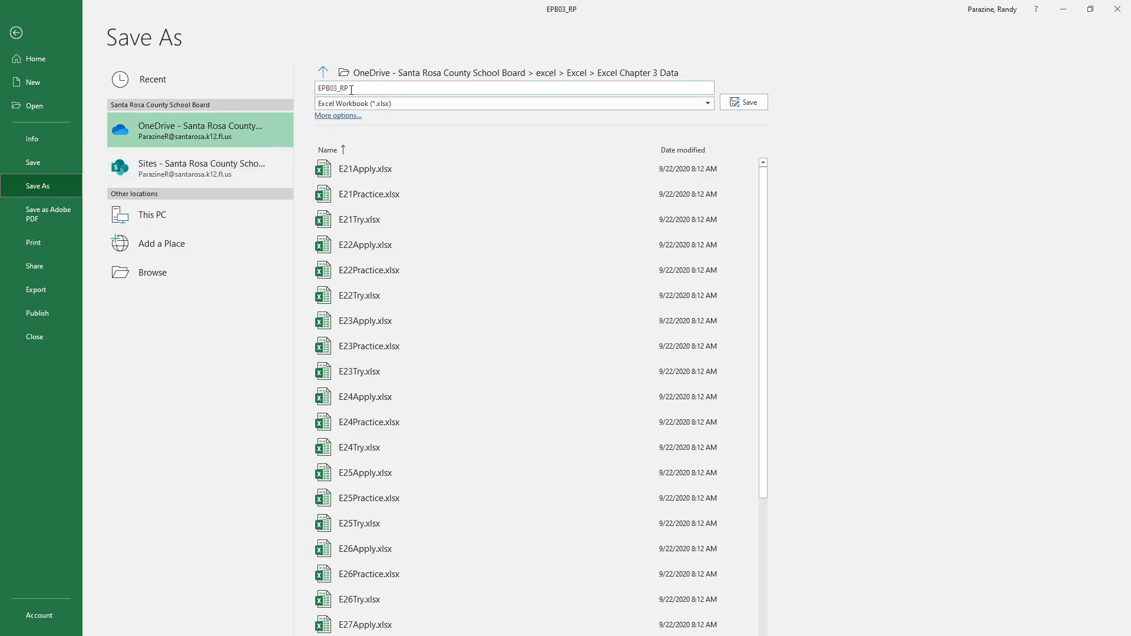
{"action": "left_click", "coordinate": [486, 104]}
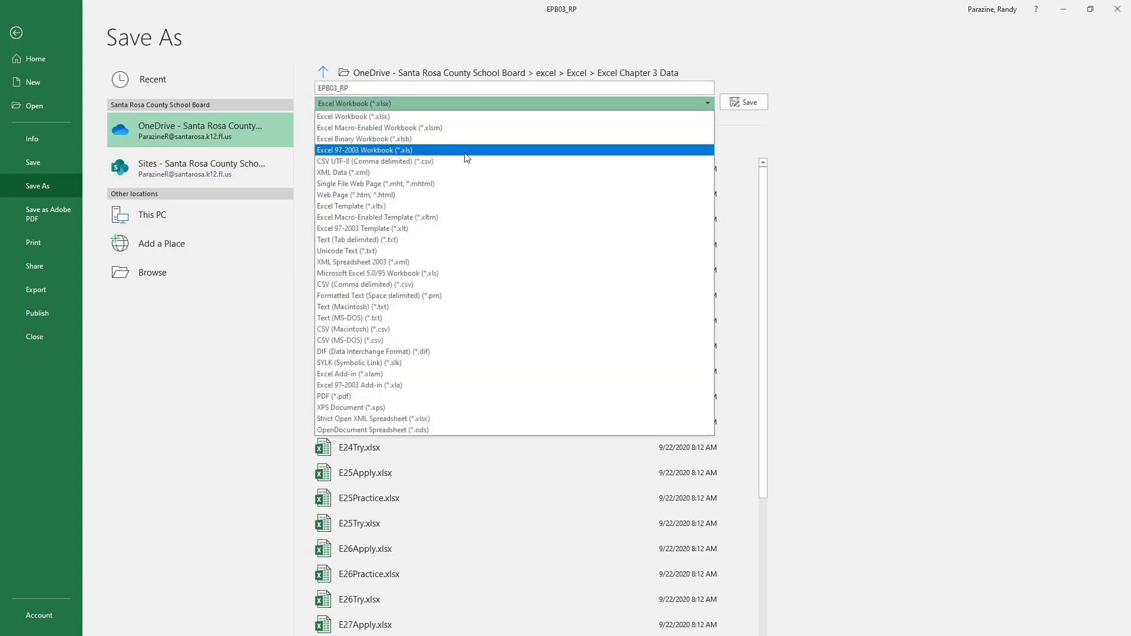
{"action": "left_click", "coordinate": [460, 185]}
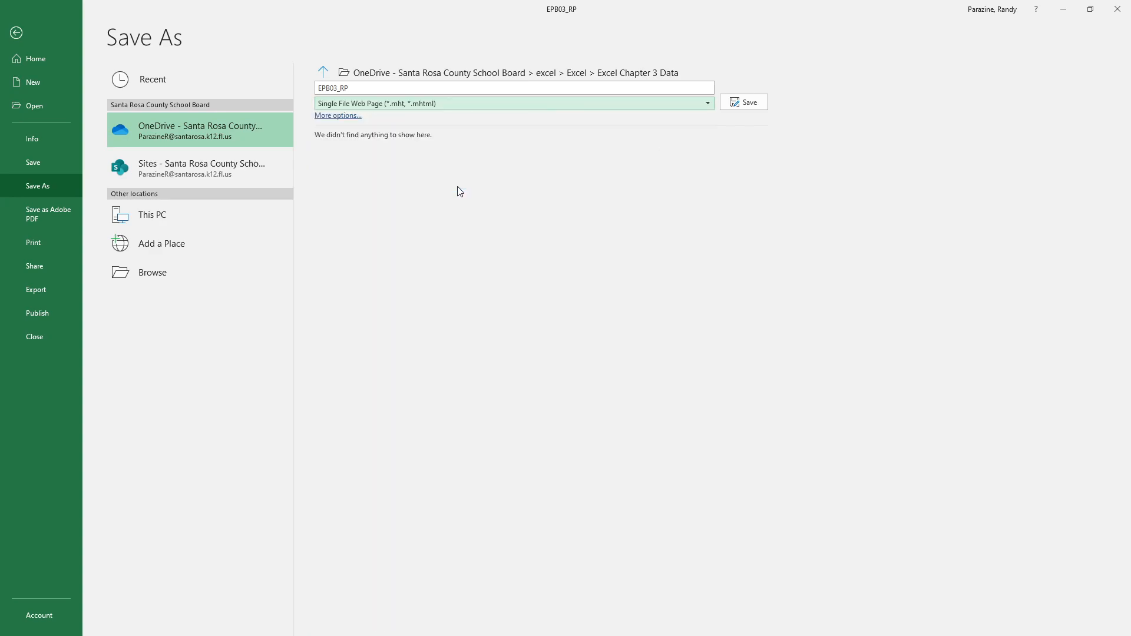
Add the title "Teesy Apparel" to the file properties and save the entire EPB03_RP workbook as a single file web page
{"action": "left_click", "coordinate": [343, 117]}
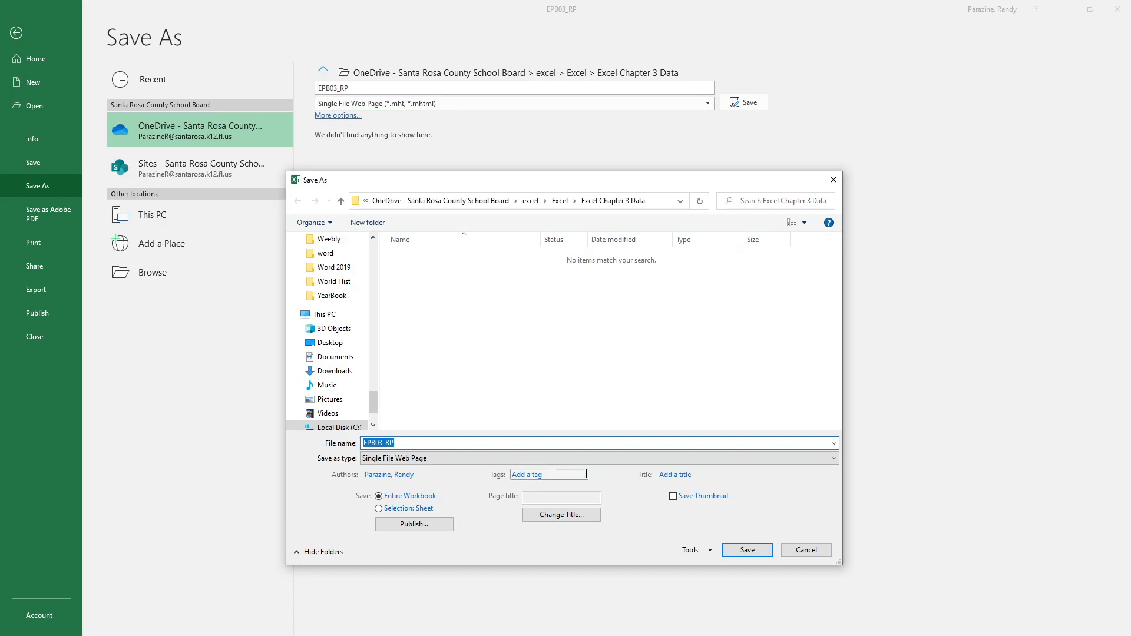
{"action": "left_click", "coordinate": [682, 475]}
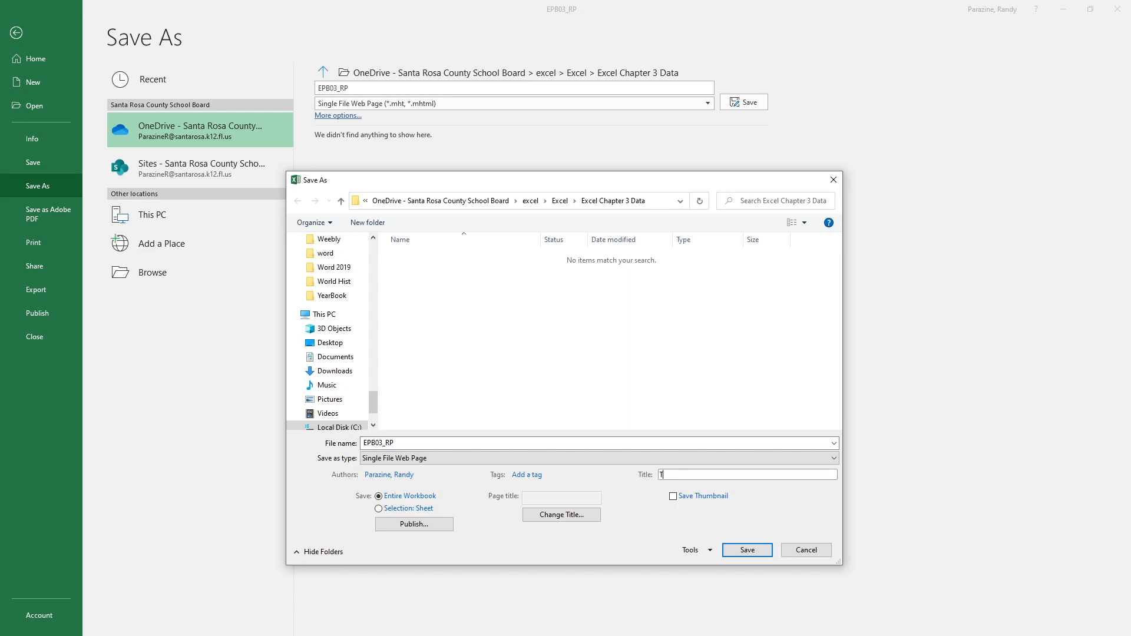
{"action": "type", "text": "Teesy Apparel"}
{"action": "left_click", "coordinate": [746, 551]}
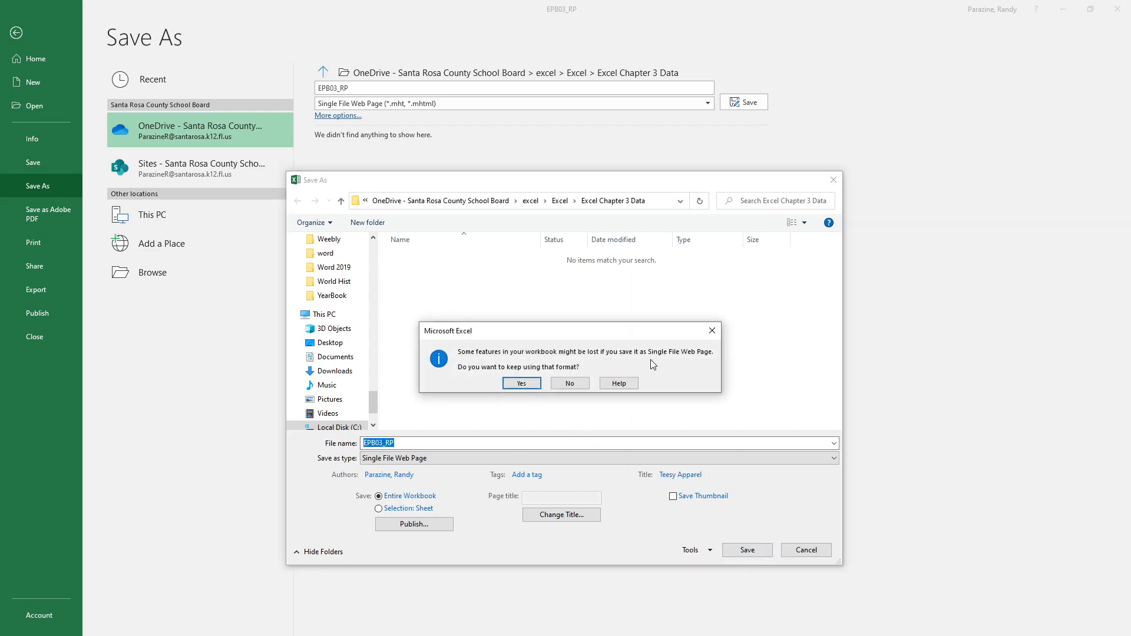
{"action": "left_click", "coordinate": [524, 386]}
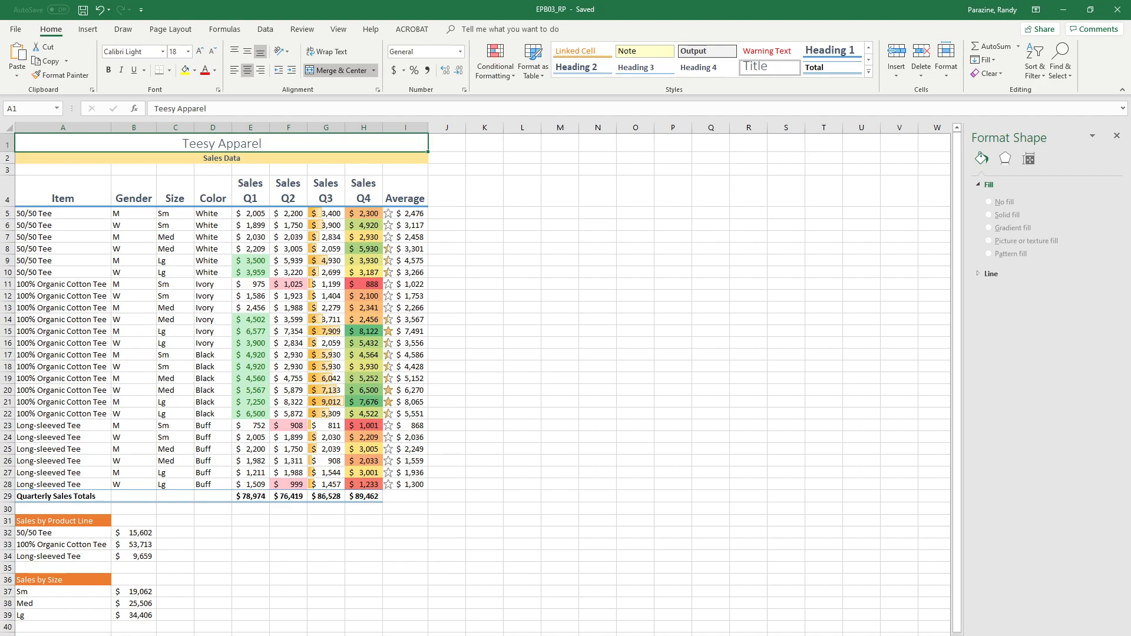
Switch to File Explorer, open the EPB03_RP MHTML document in Internet Explorer and maximize its window
{"action": "key", "text": "alt+Tab"}
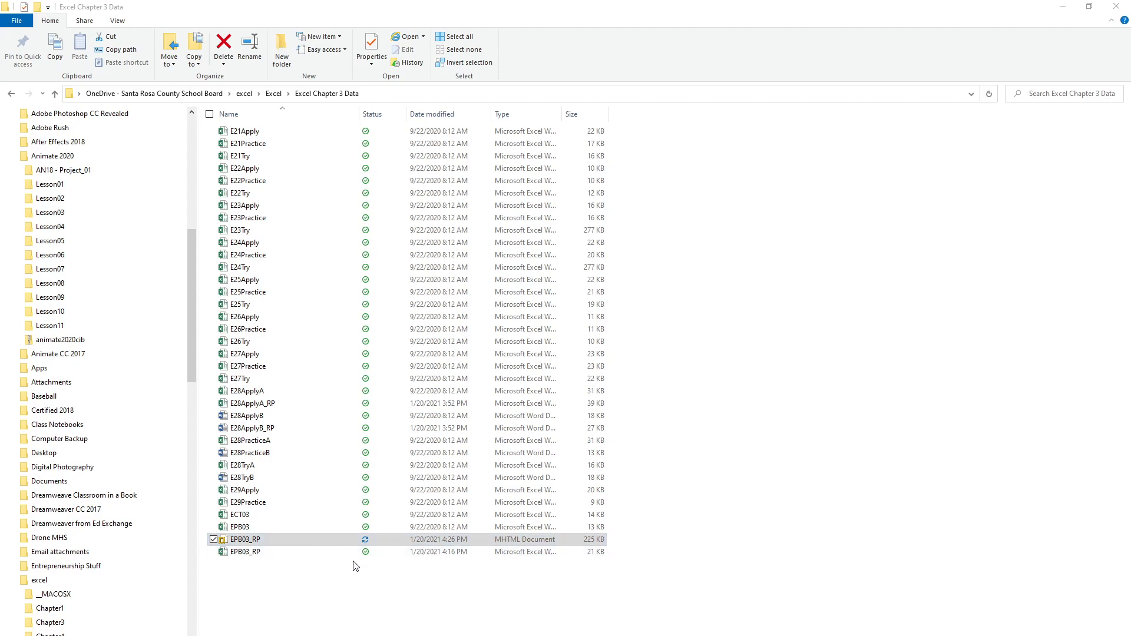
{"action": "double_click", "coordinate": [328, 544]}
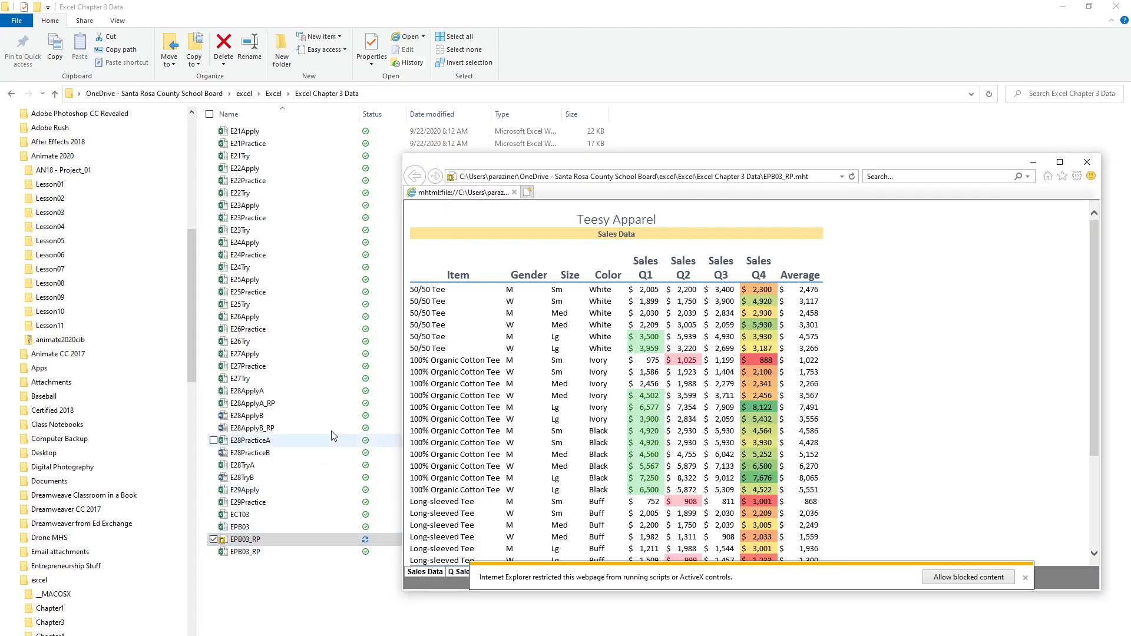
{"action": "left_click", "coordinate": [1061, 162]}
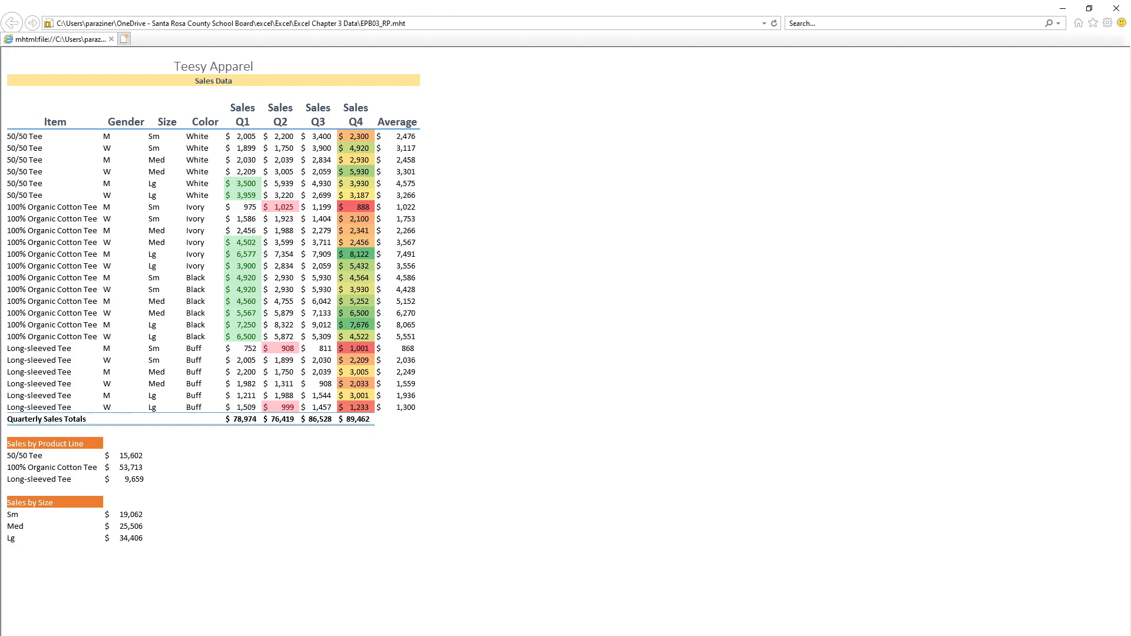
Review the chart and SmartArt sheets of the web page, close the browser and return to the Excel workbook
{"action": "left_click", "coordinate": [70, 635]}
{"action": "left_click", "coordinate": [121, 635]}
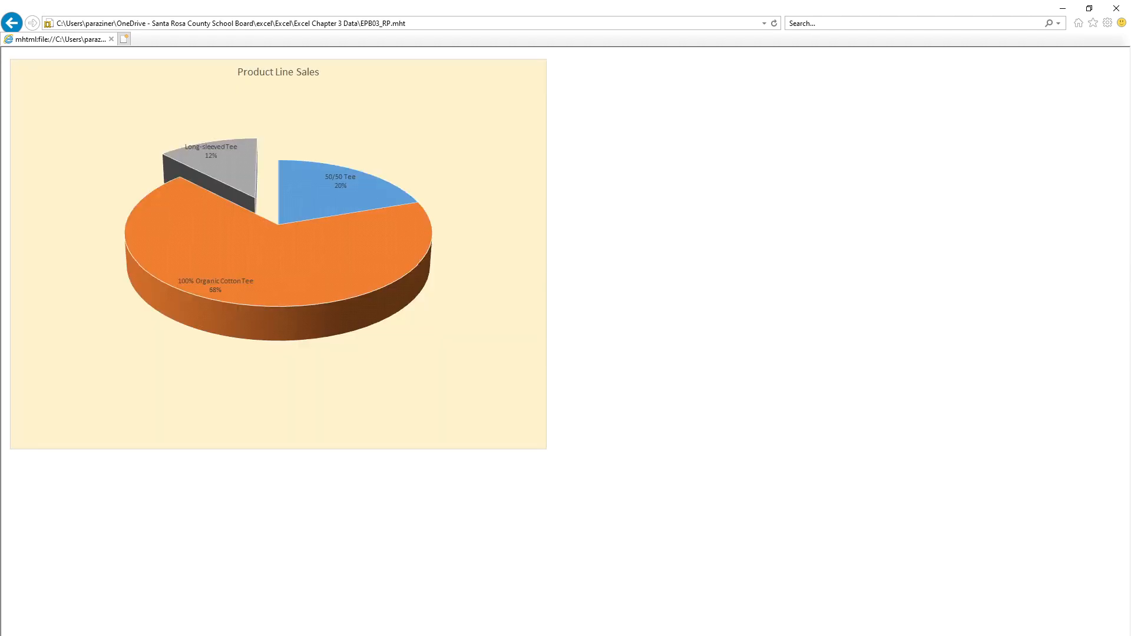
{"action": "left_click", "coordinate": [171, 635]}
{"action": "left_click", "coordinate": [221, 635]}
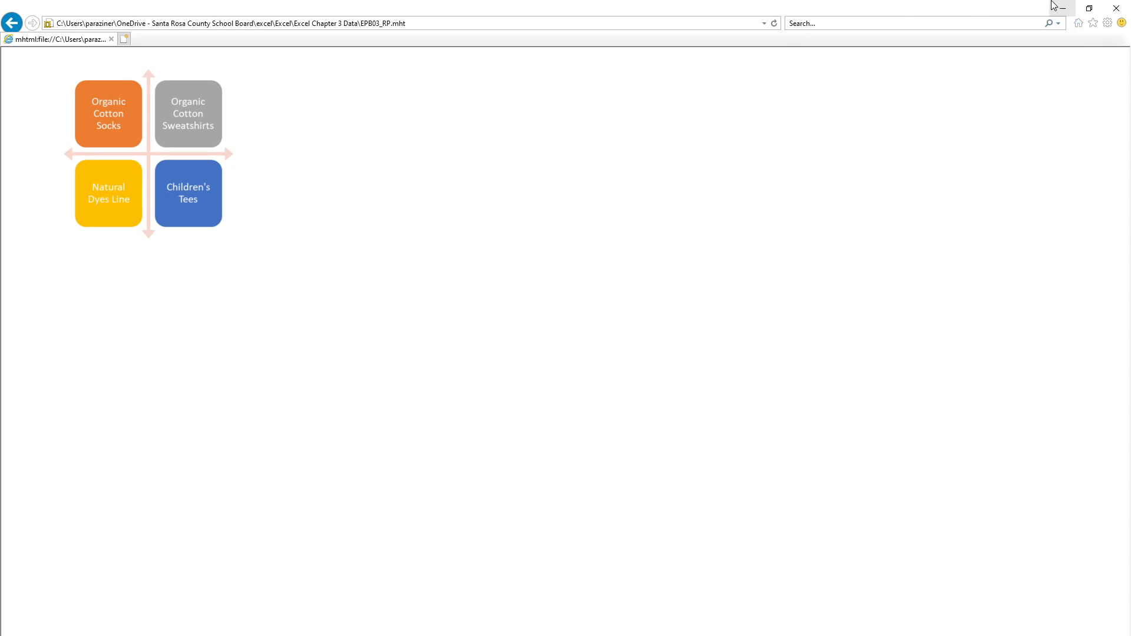
{"action": "left_click", "coordinate": [1116, 8]}
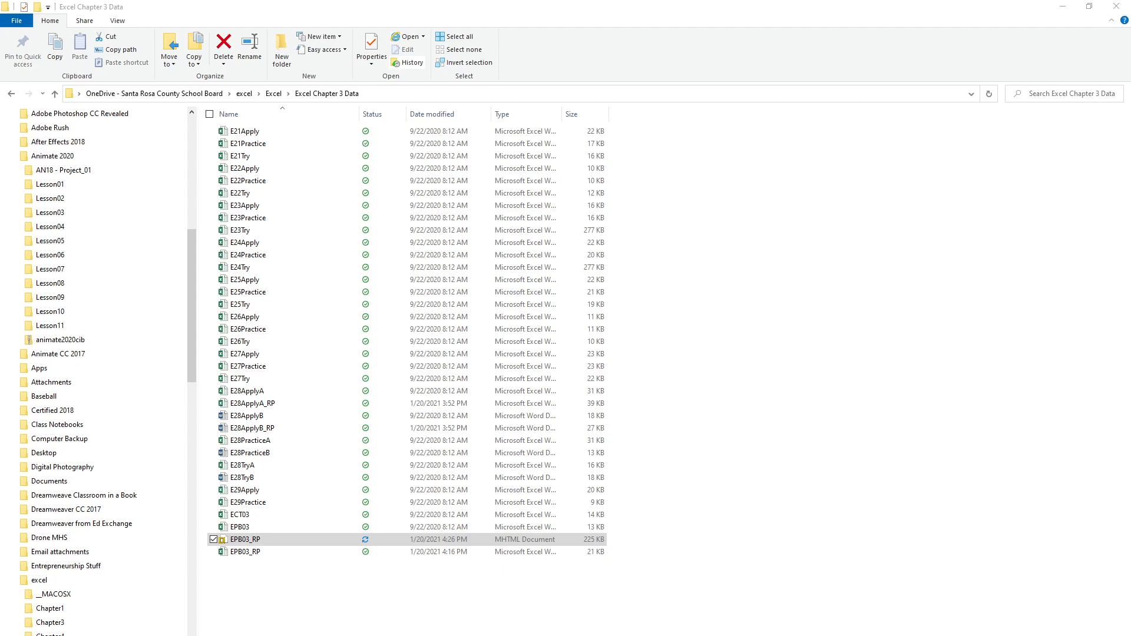
{"action": "key", "text": "alt+Tab"}
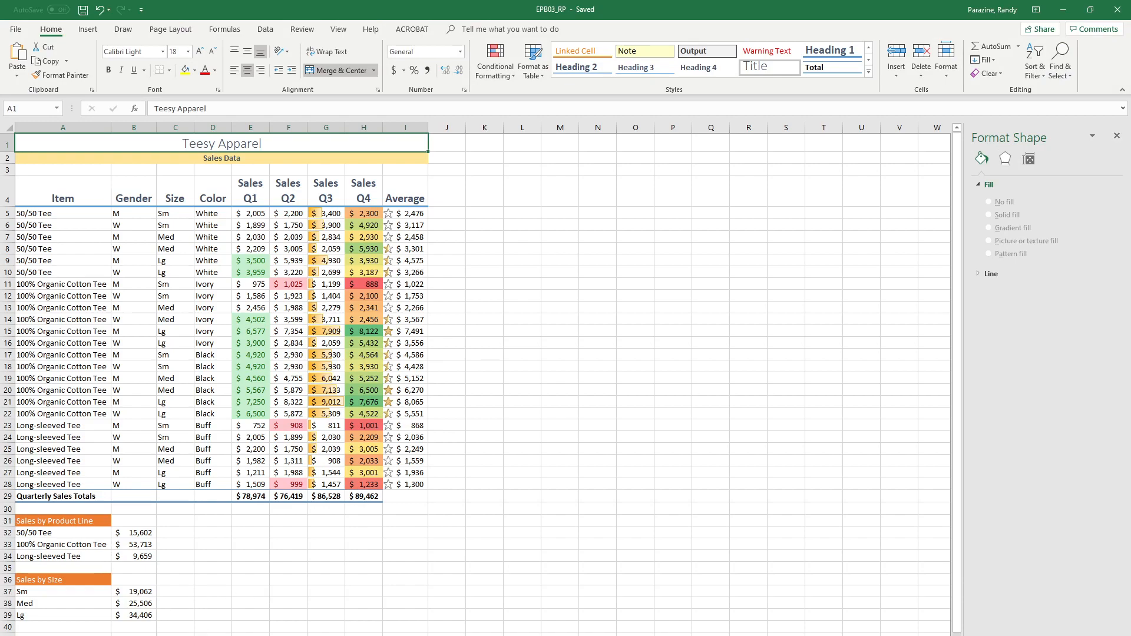
Group the worksheets, add a header and enter the author's full name in its left section
{"action": "key", "text": "ctrl+shift+Page_Down"}
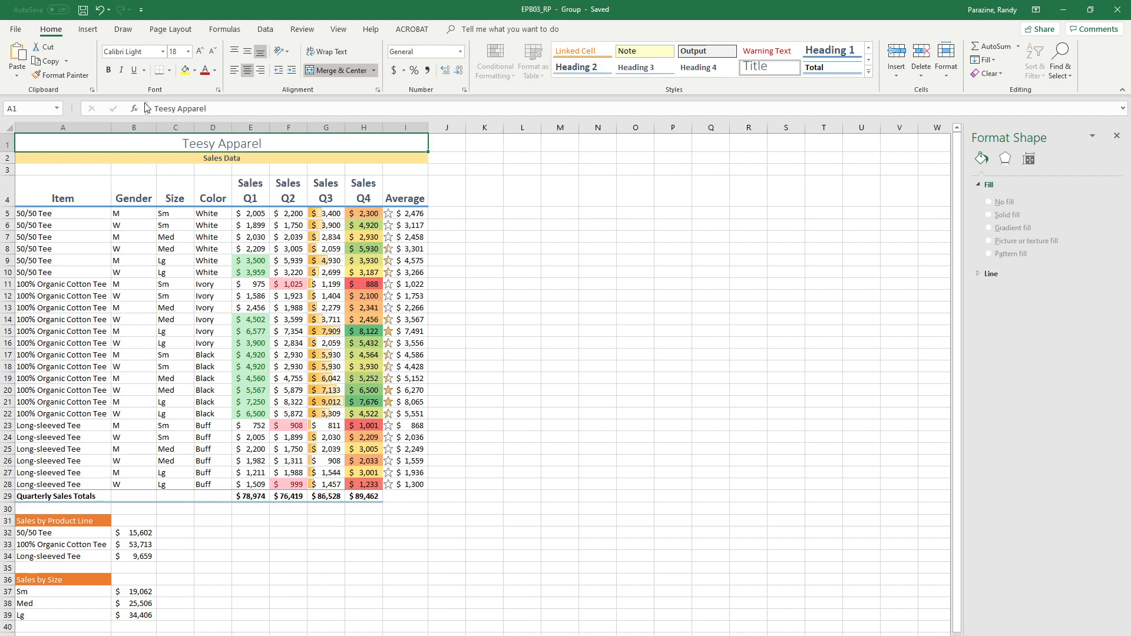
{"action": "left_click", "coordinate": [92, 30]}
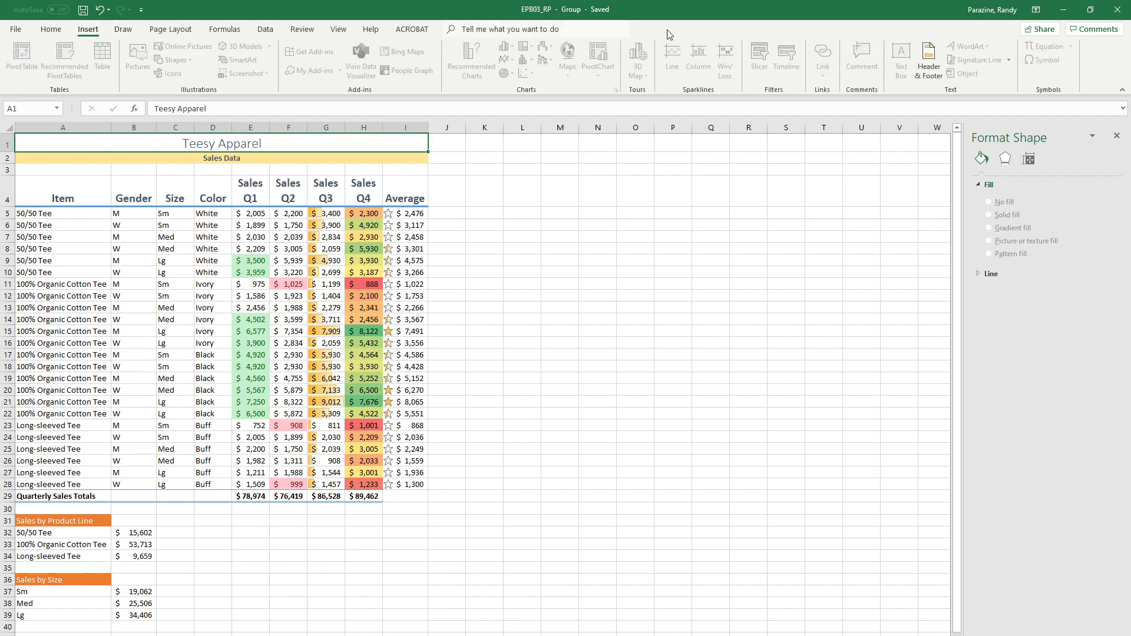
{"action": "left_click", "coordinate": [928, 59]}
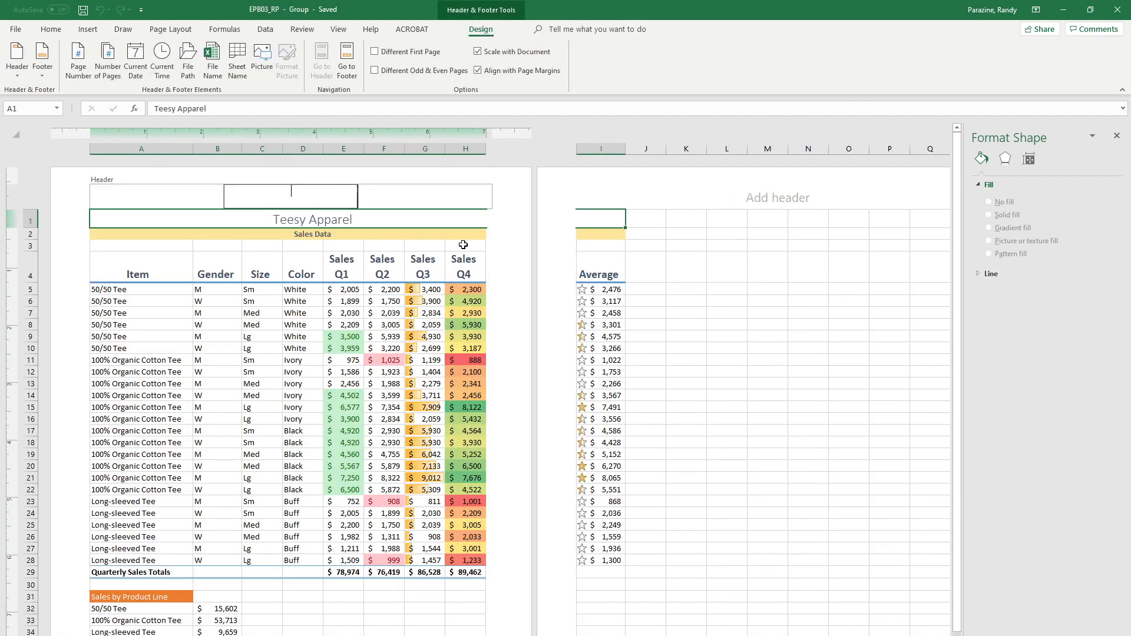
{"action": "left_click", "coordinate": [171, 192]}
{"action": "type", "text": "Randy Parazine"}
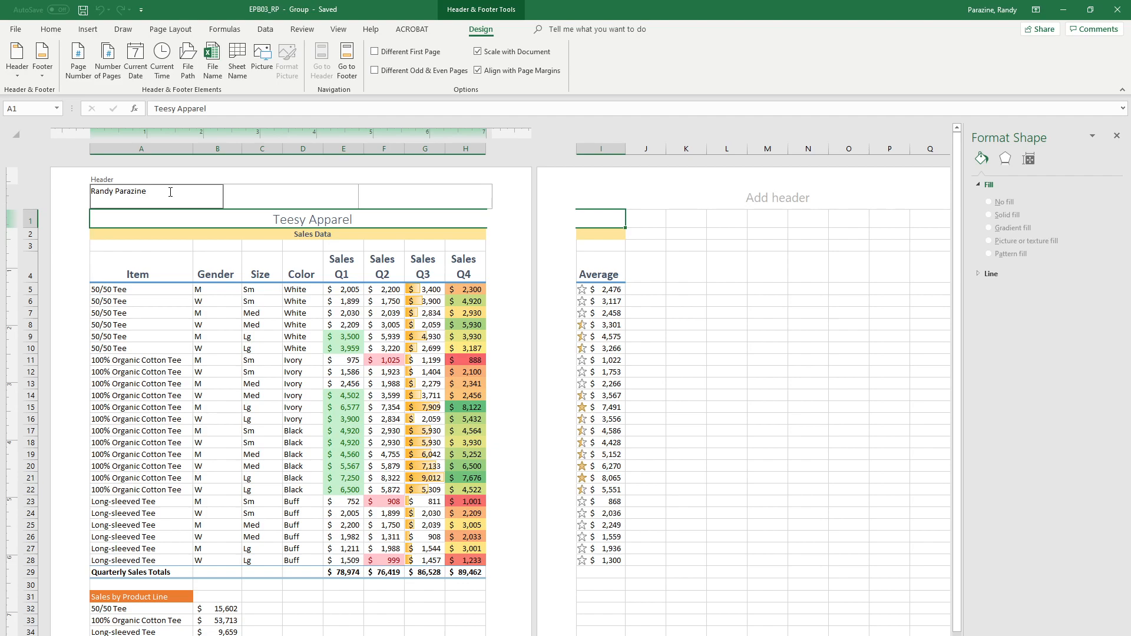
Insert the current date in the center header section and the page number in the right one, and return to Normal view
{"action": "left_click", "coordinate": [288, 201]}
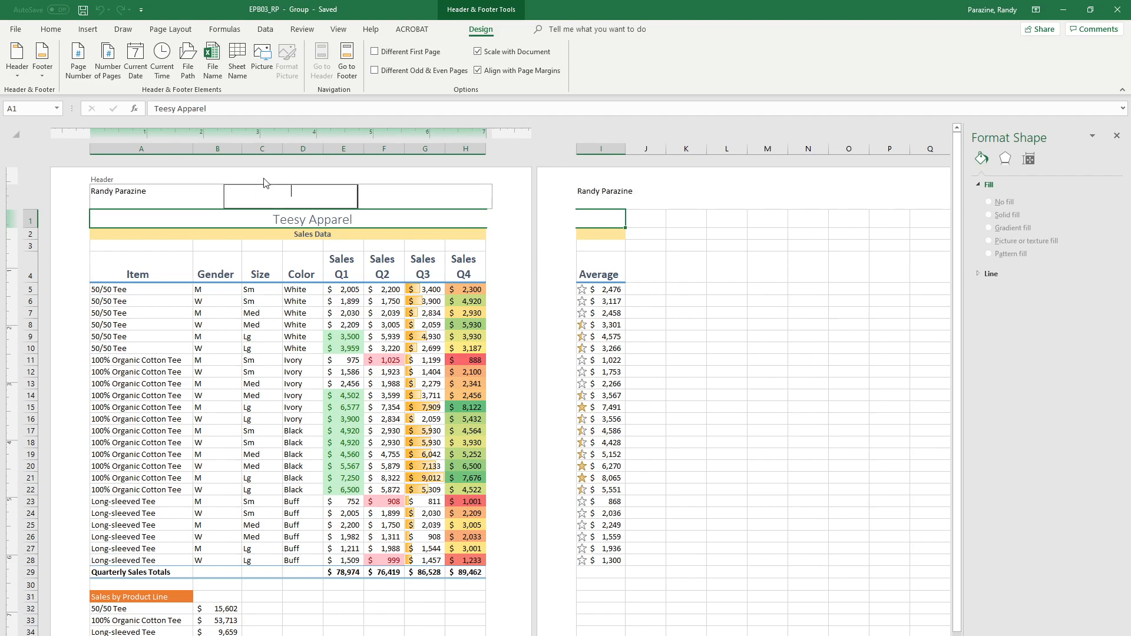
{"action": "left_click", "coordinate": [148, 63]}
{"action": "key", "text": "Tab"}
{"action": "left_click", "coordinate": [80, 59]}
{"action": "left_click", "coordinate": [280, 351]}
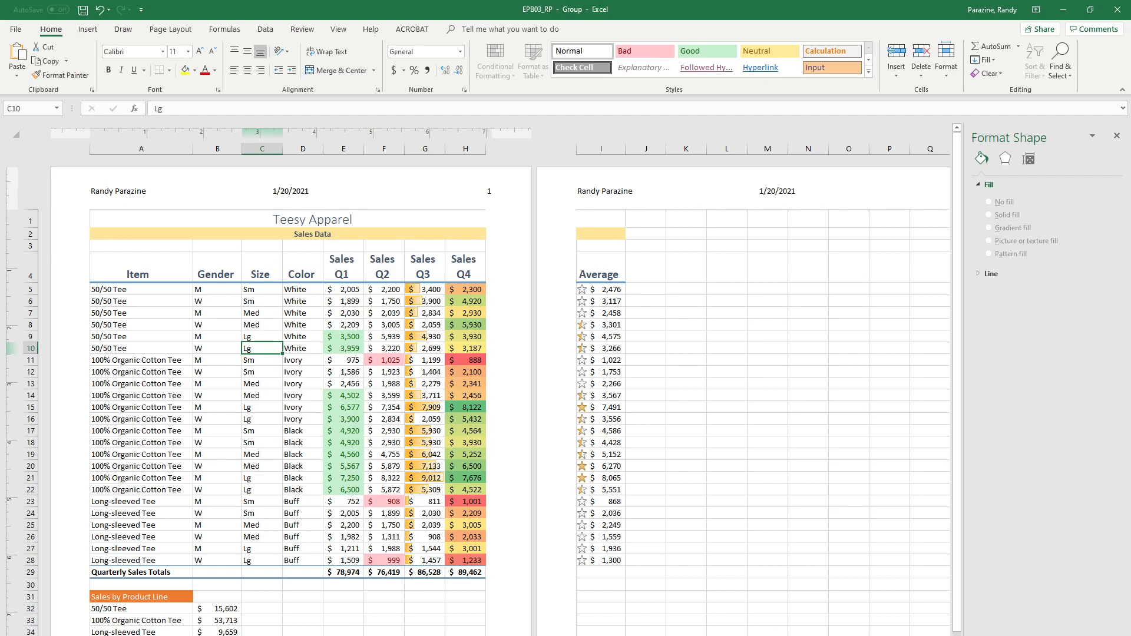
{"action": "left_click", "coordinate": [943, 635]}
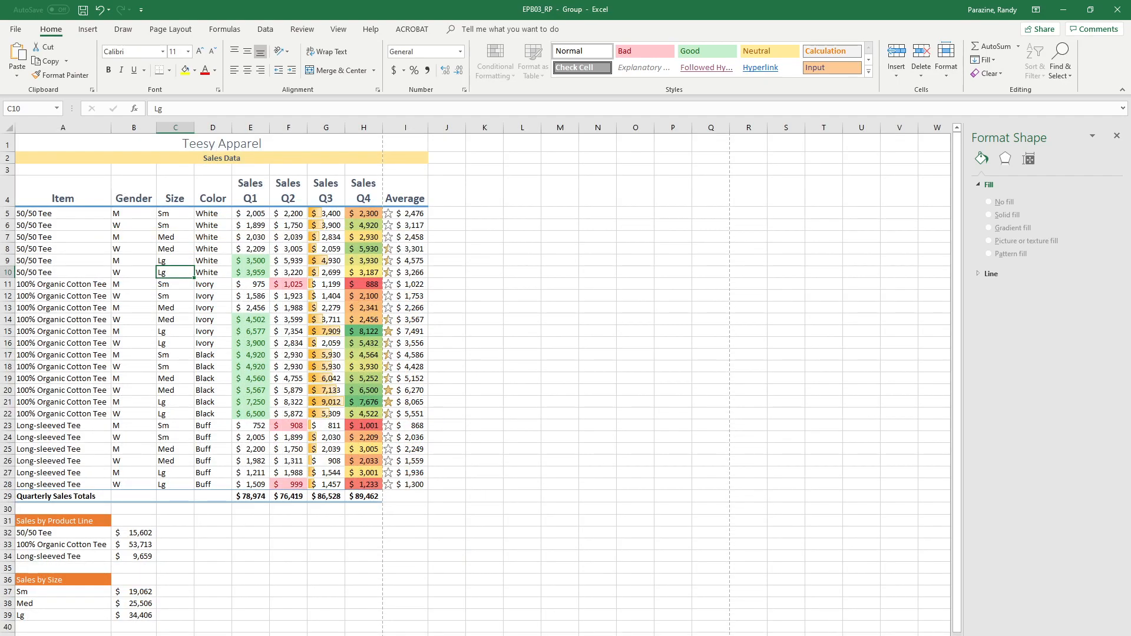